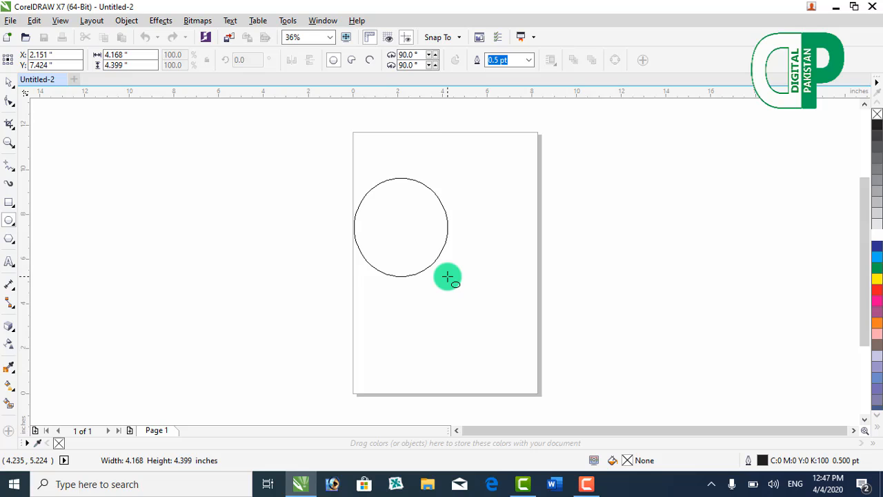
# Step: Draw a perfect circle about 4.4 inches in diameter near the page's left edge with the Ellipse tool
pyautogui.moveTo(448, 276); pyautogui.dragTo(447, 276)
pyautogui.press('shift')
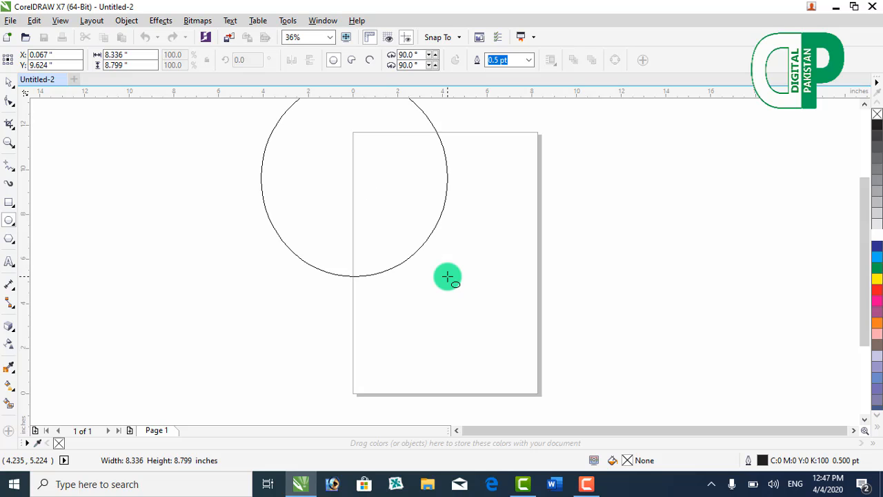
pyautogui.moveTo(447, 277); pyautogui.dragTo(448, 277)
pyautogui.press('ctrl')
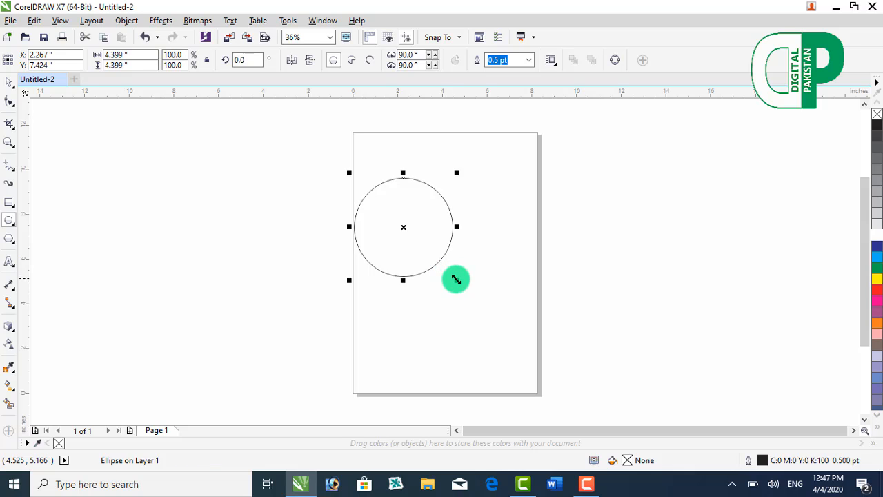
# Step: Enlarge the circle to about 7.29 inches in diameter and move it left so it straddles the page's left edge
pyautogui.click(456, 278)
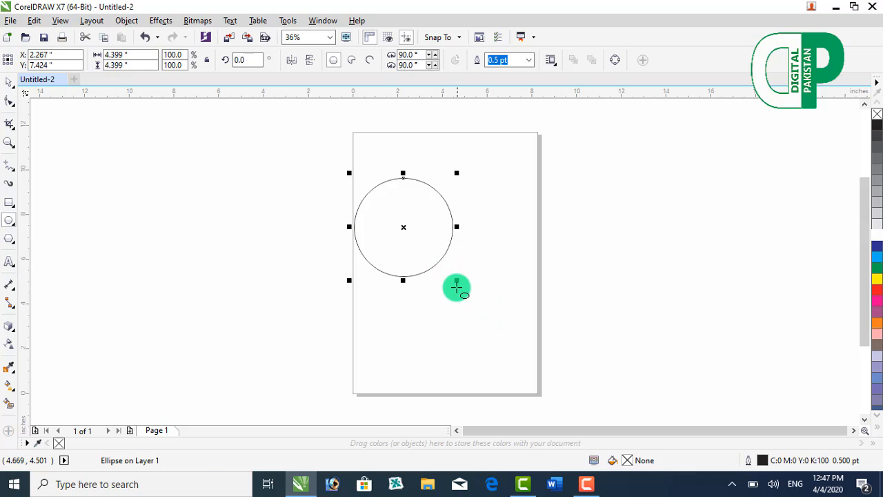
pyautogui.moveTo(459, 283); pyautogui.dragTo(499, 314)
pyautogui.moveTo(404, 229); pyautogui.dragTo(302, 244)
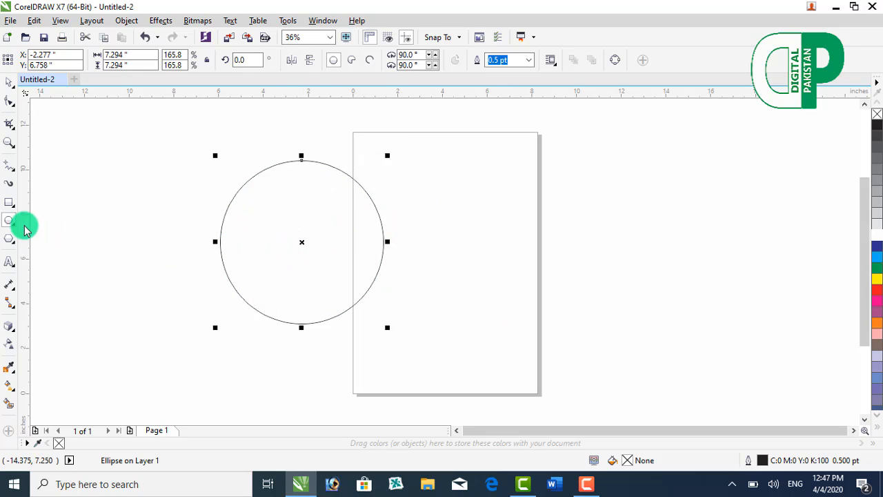
# Step: Draw a rectangle about 5.15 by 4.78 inches and move it over the circle's upper-left part
pyautogui.moveTo(15, 214); pyautogui.dragTo(35, 200)
pyautogui.moveTo(156, 129); pyautogui.dragTo(270, 235)
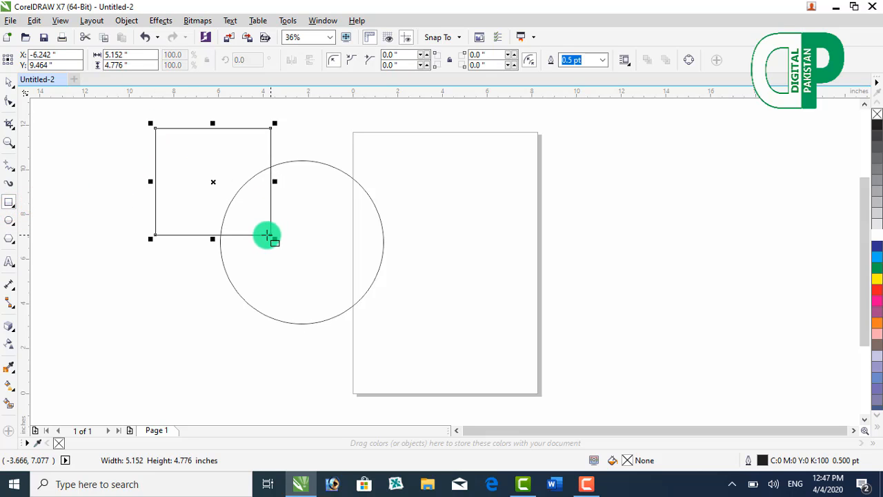
pyautogui.click(9, 81)
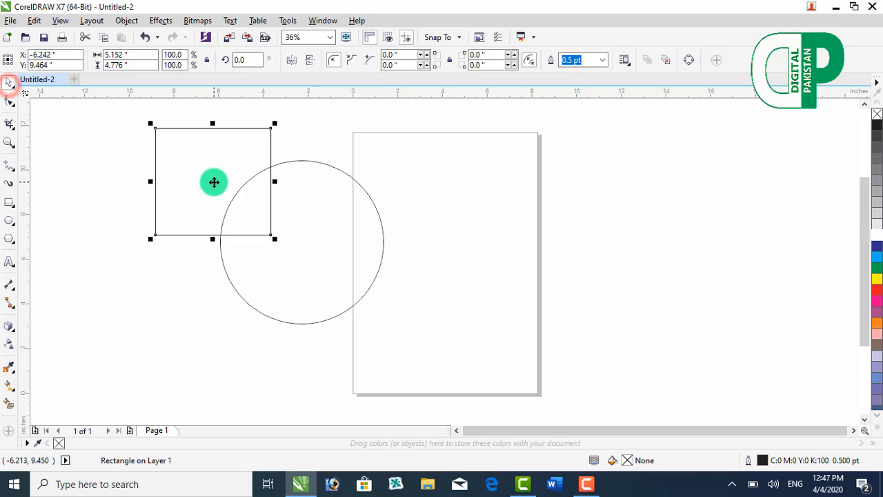
pyautogui.moveTo(213, 182); pyautogui.dragTo(254, 215)
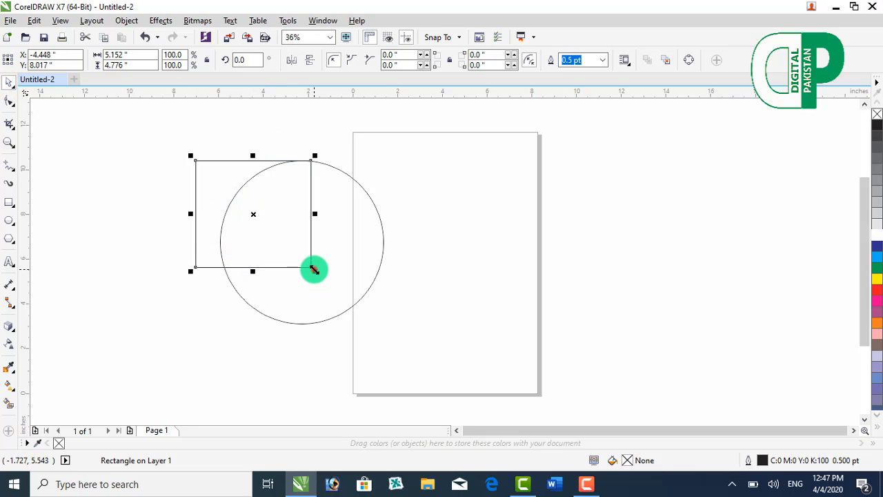
# Step: Scale the rectangle down to about 3.91 by 3.62 inches and align its top and left edges with the circle's outermost points
pyautogui.moveTo(315, 270); pyautogui.dragTo(283, 241)
pyautogui.moveTo(238, 200); pyautogui.dragTo(263, 200)
pyautogui.press('F2')
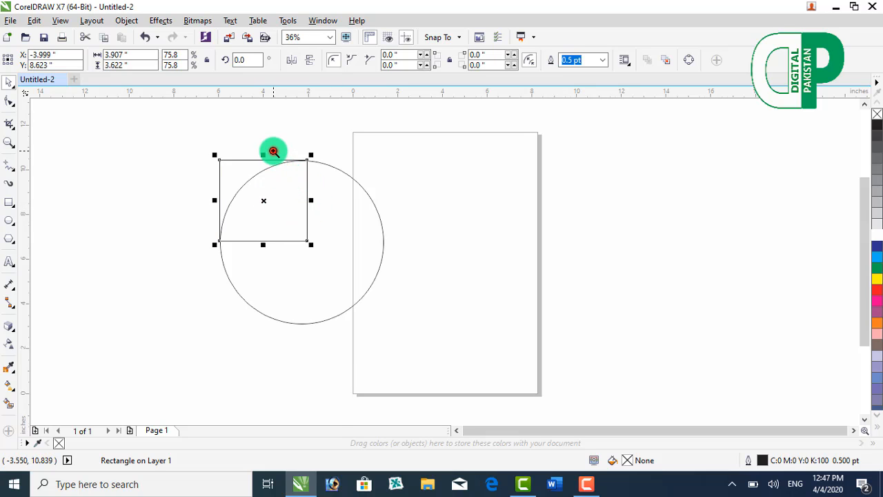
pyautogui.click(273, 151)
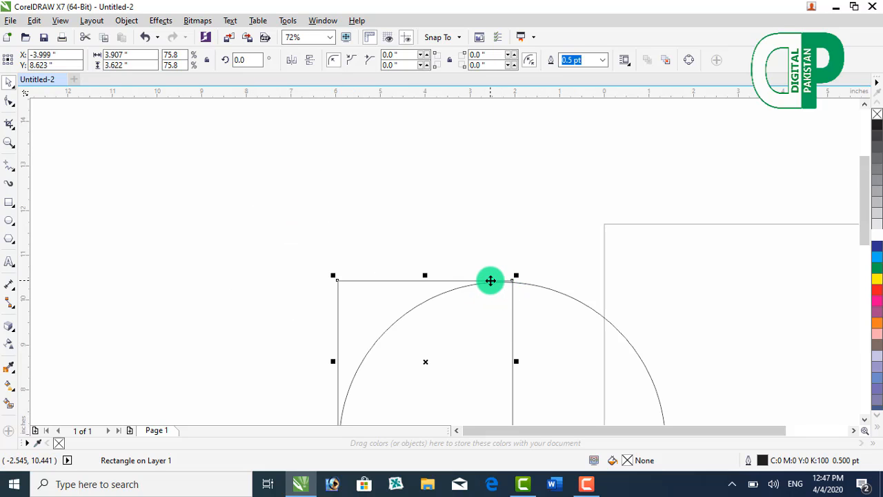
pyautogui.moveTo(490, 280); pyautogui.dragTo(491, 282)
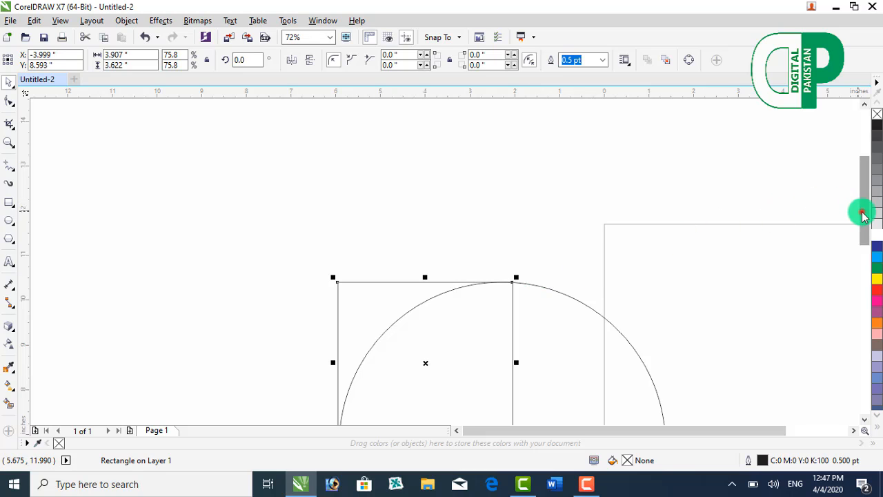
pyautogui.moveTo(862, 215); pyautogui.dragTo(861, 229)
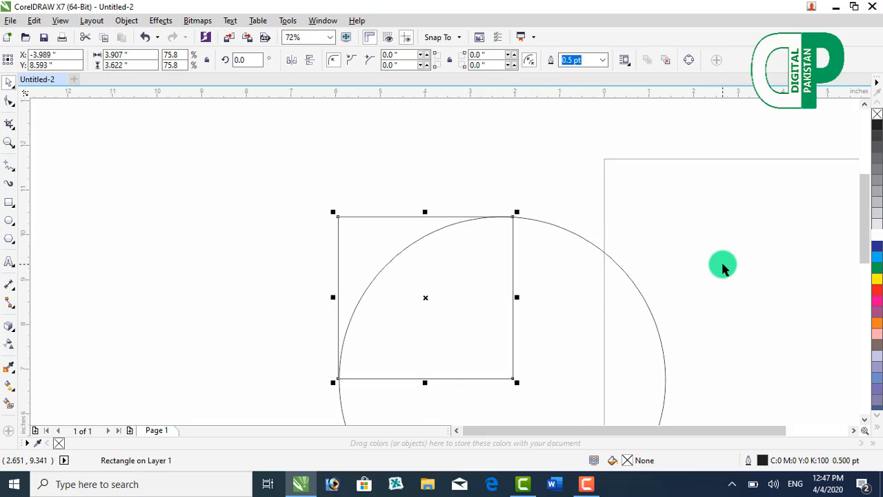
pyautogui.hotkey('ctrl', 'Right')
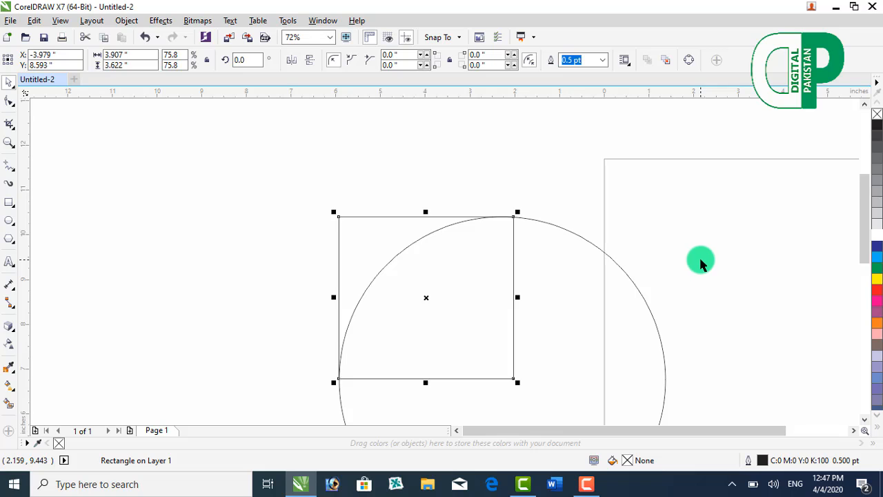
# Step: Weld the rectangle and the circle into a single outline with a square upper-left corner
pyautogui.scroll(-1, 700, 264)
pyautogui.click(636, 185)
pyautogui.click(289, 131)
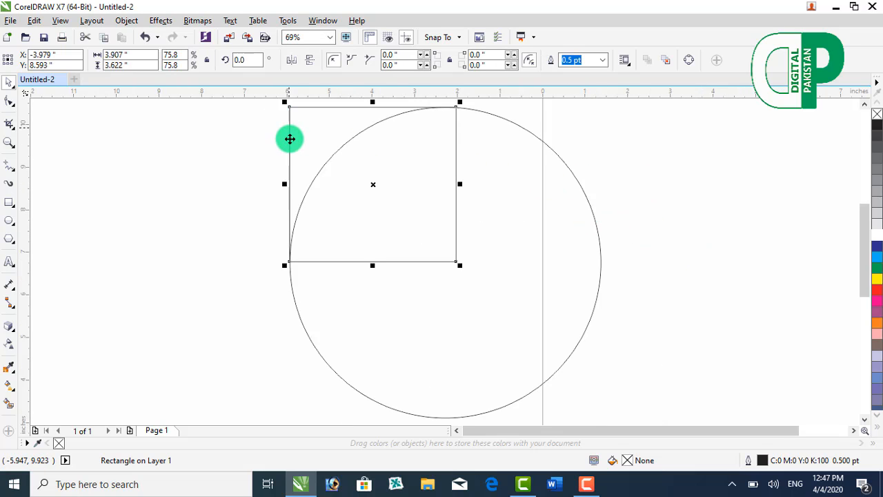
pyautogui.keyDown('shift'); pyautogui.click(293, 296); pyautogui.keyUp('shift')
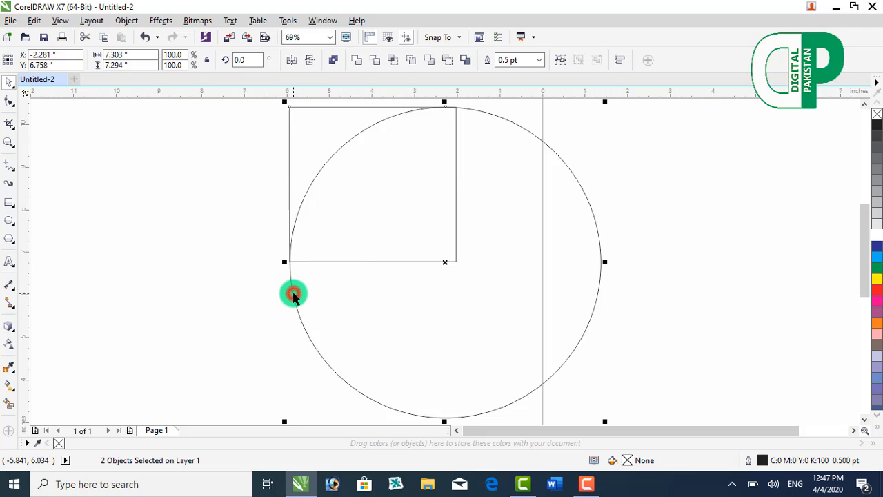
pyautogui.click(359, 62)
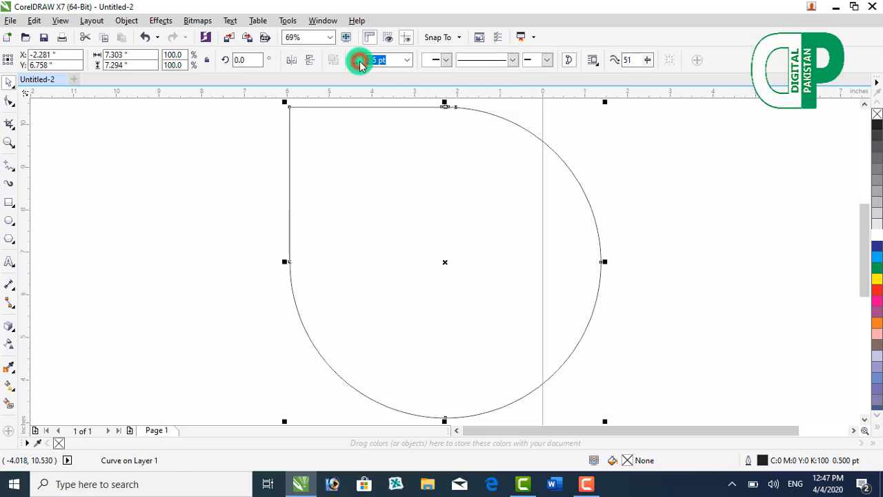
pyautogui.click(592, 123)
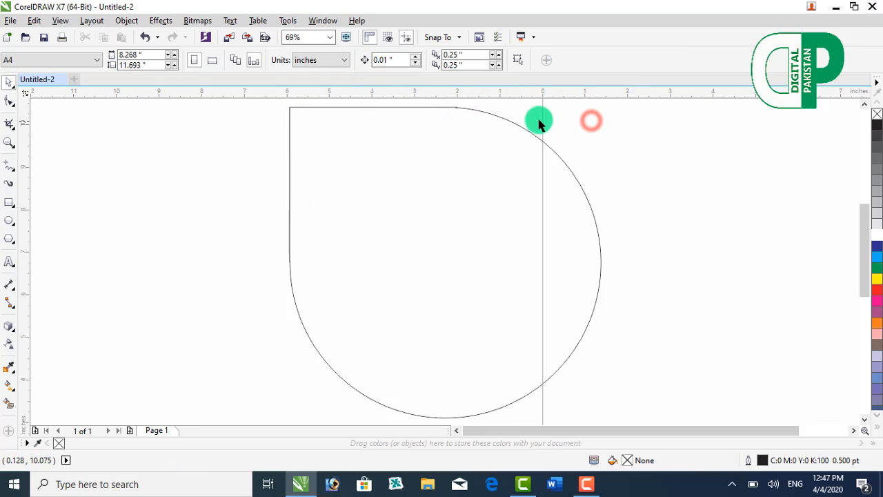
# Step: Shift the node where the welded outline's straight top edge meets the arc slightly upward
pyautogui.click(454, 108)
pyautogui.press('F10')
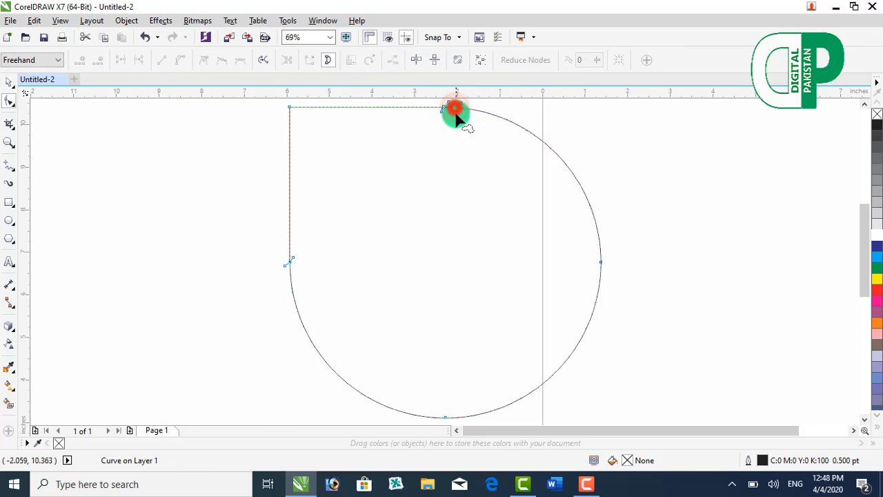
pyautogui.click(456, 107)
pyautogui.click(532, 117)
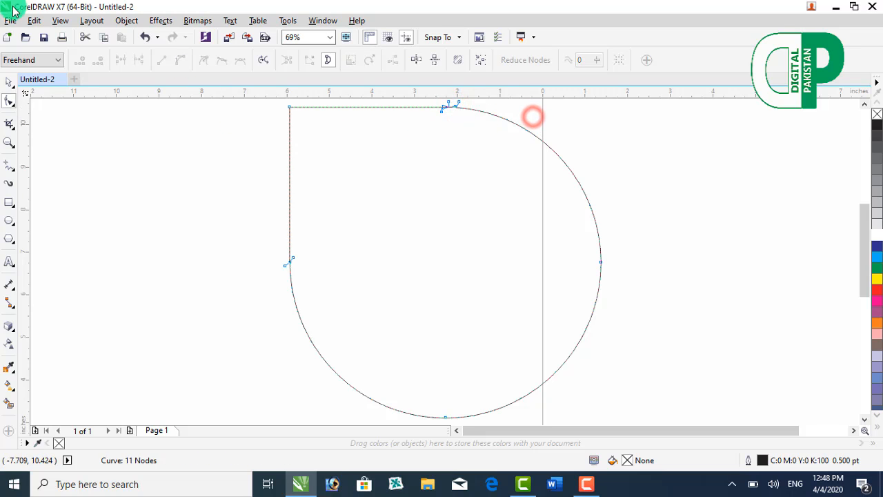
pyautogui.click(6, 84)
pyautogui.click(58, 110)
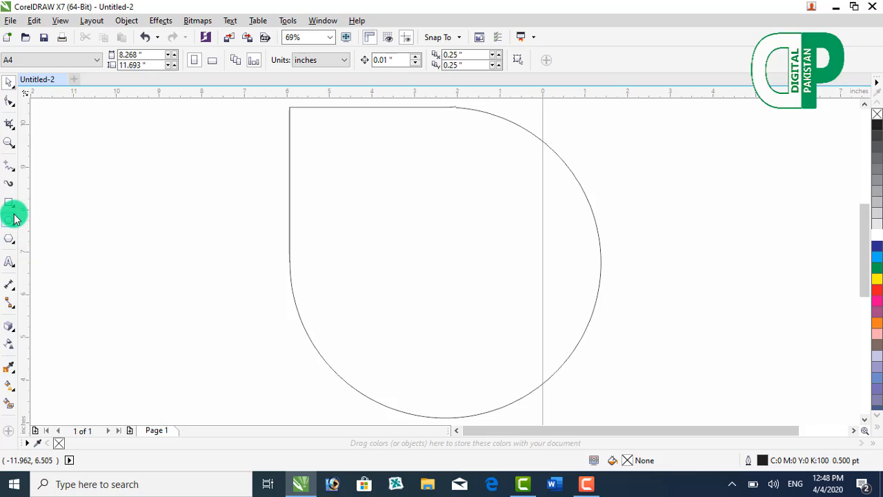
# Step: Draw a horizontal 2-point line about 10.1 inches long and a vertical one about 8.16 inches long across the welded shape's middle
pyautogui.click(15, 177)
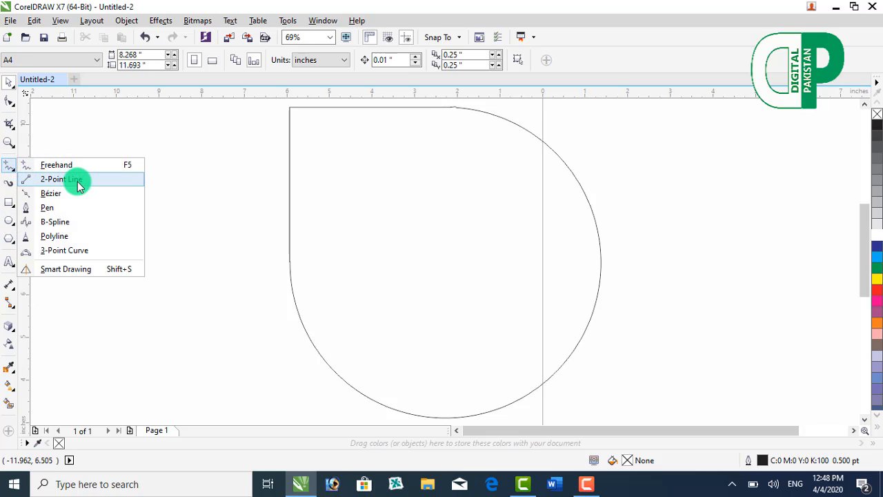
pyautogui.click(65, 182)
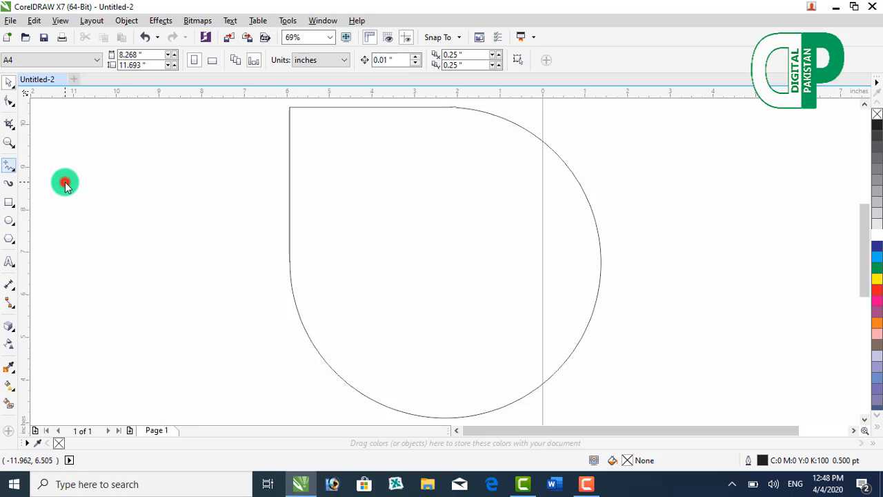
pyautogui.moveTo(221, 259); pyautogui.dragTo(652, 259)
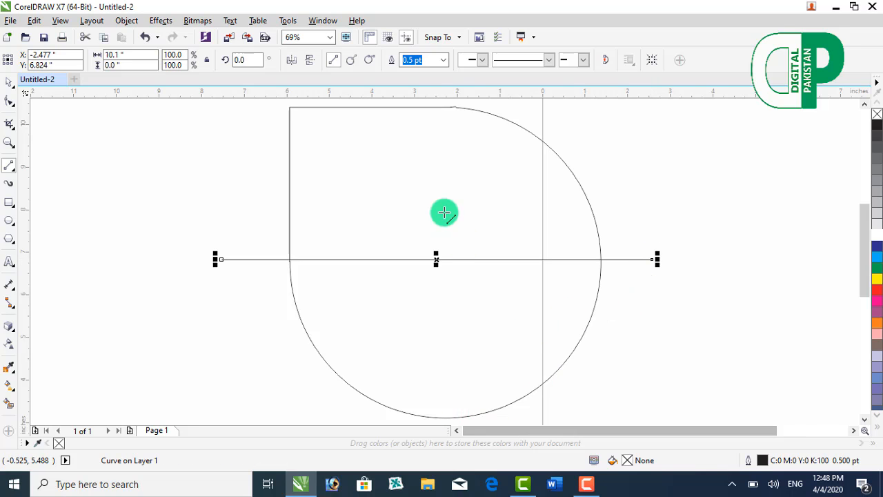
pyautogui.moveTo(425, 101); pyautogui.dragTo(436, 403)
pyautogui.press('F4')
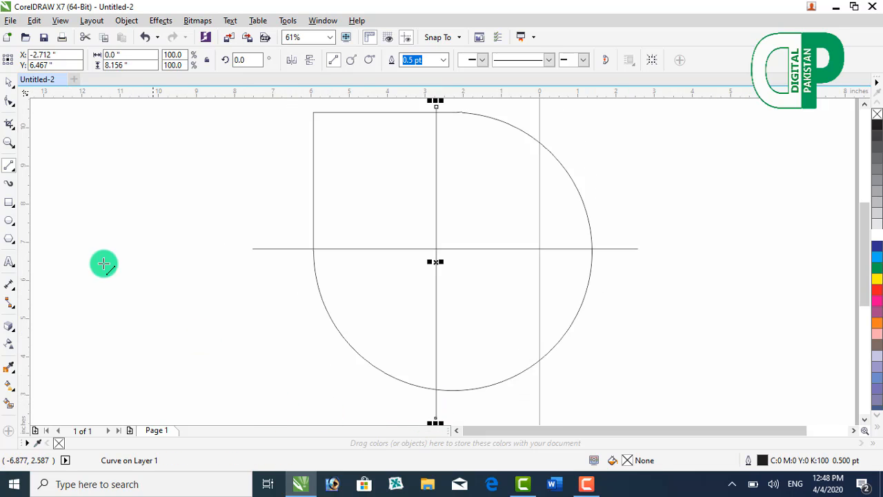
pyautogui.click(59, 162)
pyautogui.click(8, 83)
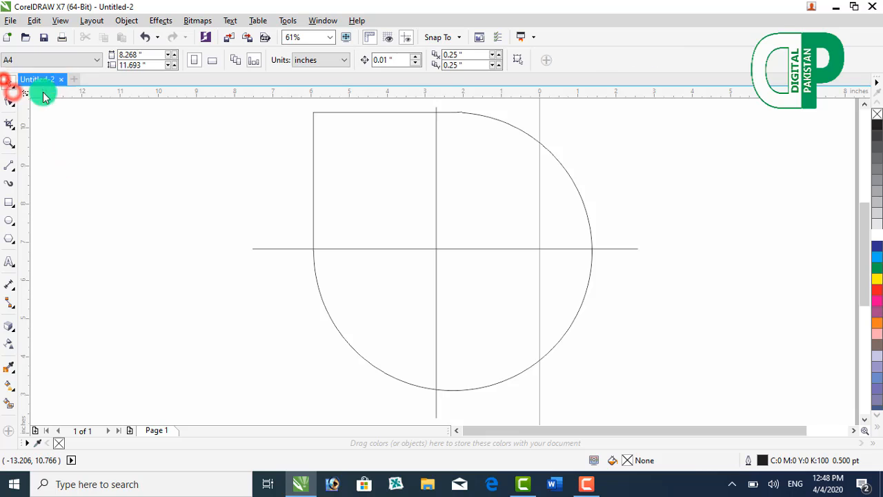
# Step: Align the welded shape's centre with the horizontal line's centre, both horizontally and vertically
pyautogui.click(314, 159)
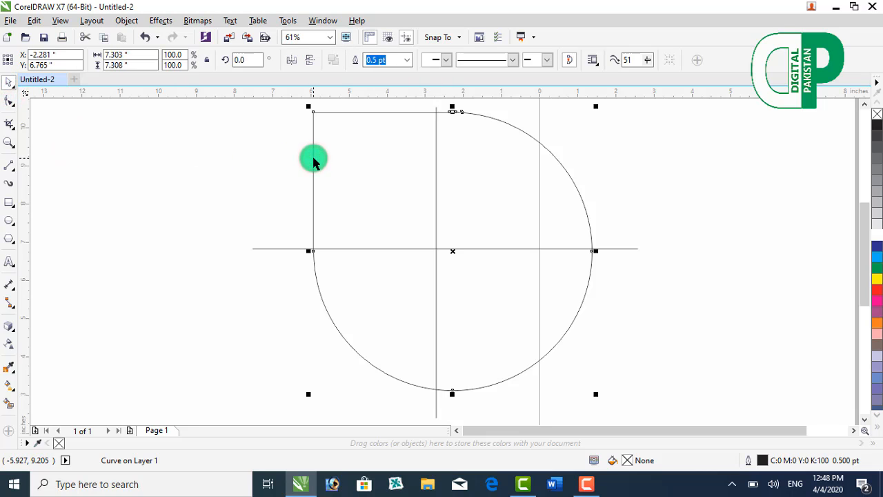
pyautogui.keyDown('shift'); pyautogui.click(279, 250); pyautogui.keyUp('shift')
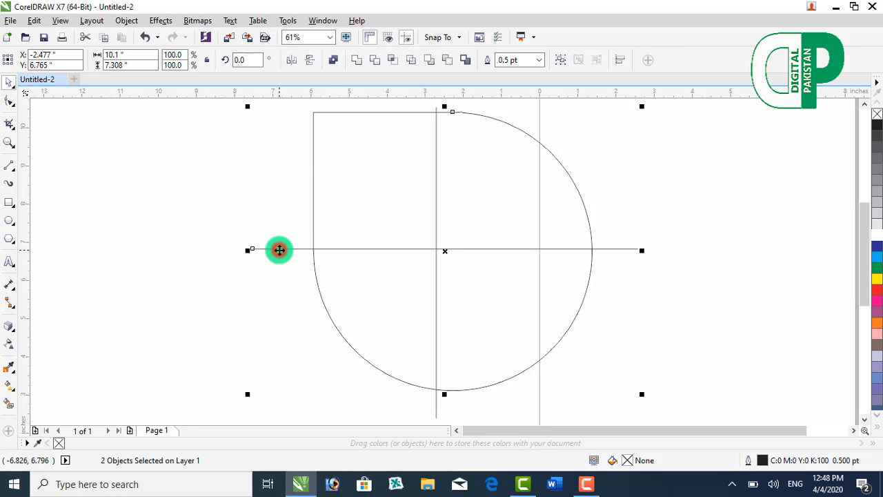
pyautogui.press('c')
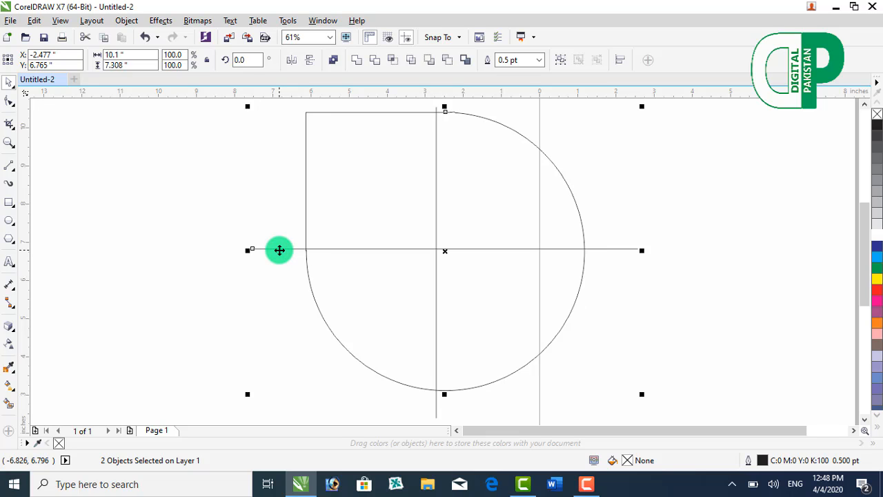
pyautogui.press('p')
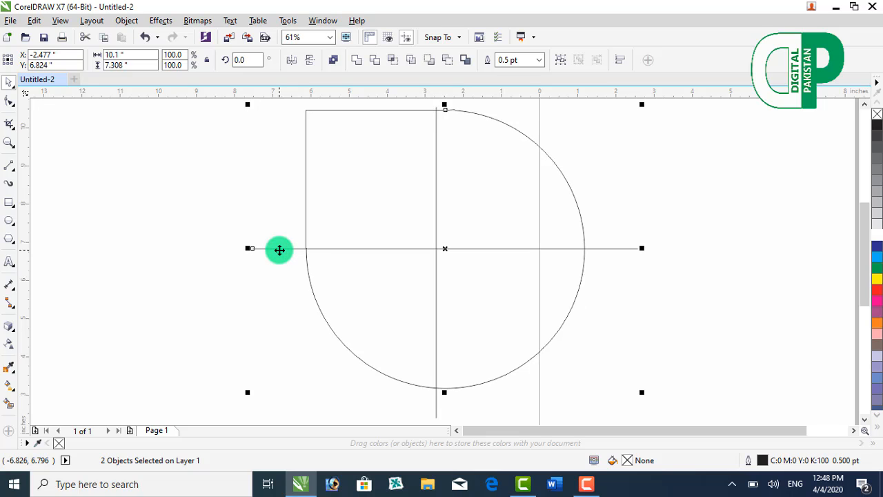
pyautogui.click(229, 279)
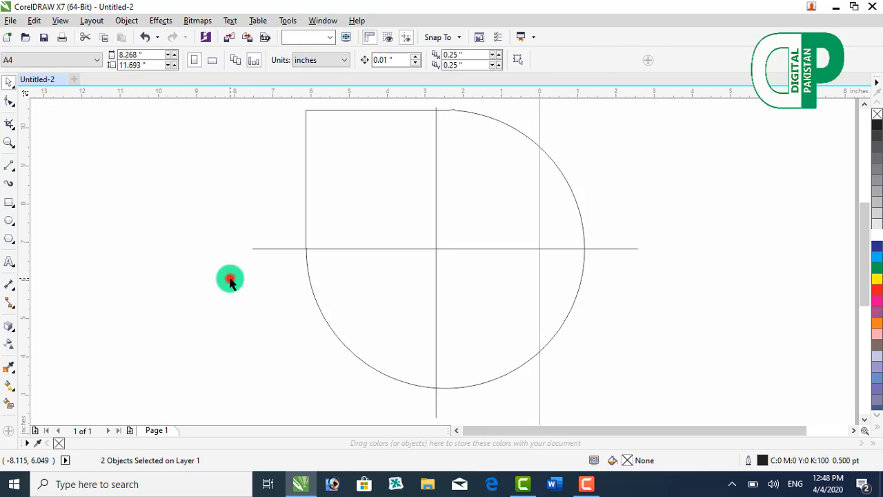
# Step: Align the welded shape's centre with the vertical line's centre, both horizontally and vertically
pyautogui.click(316, 306)
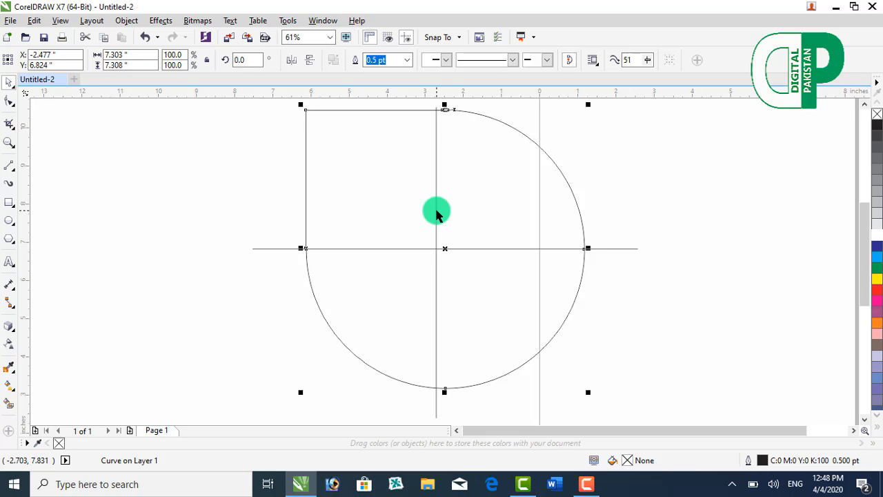
pyautogui.keyDown('shift'); pyautogui.click(436, 212); pyautogui.keyUp('shift')
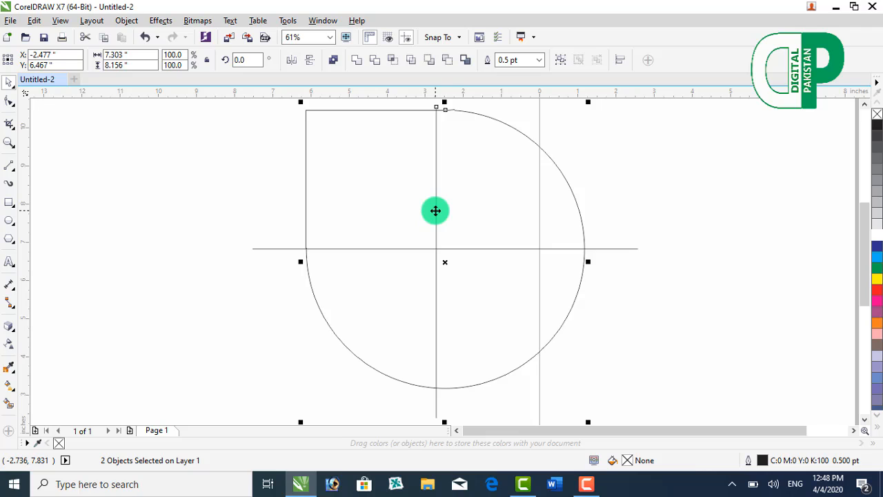
pyautogui.press('c')
pyautogui.press('e')
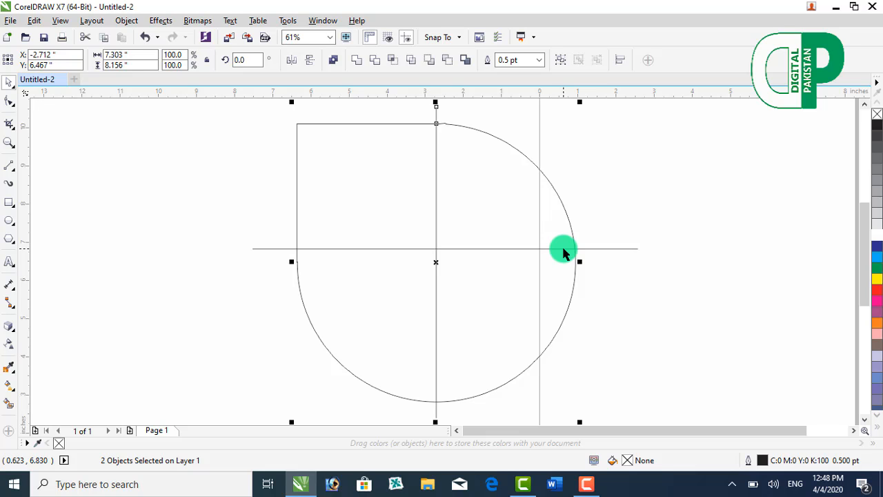
pyautogui.click(609, 193)
# Step: Align the horizontal line's centre with the welded shape's centre, both horizontally and vertically
pyautogui.click(584, 248)
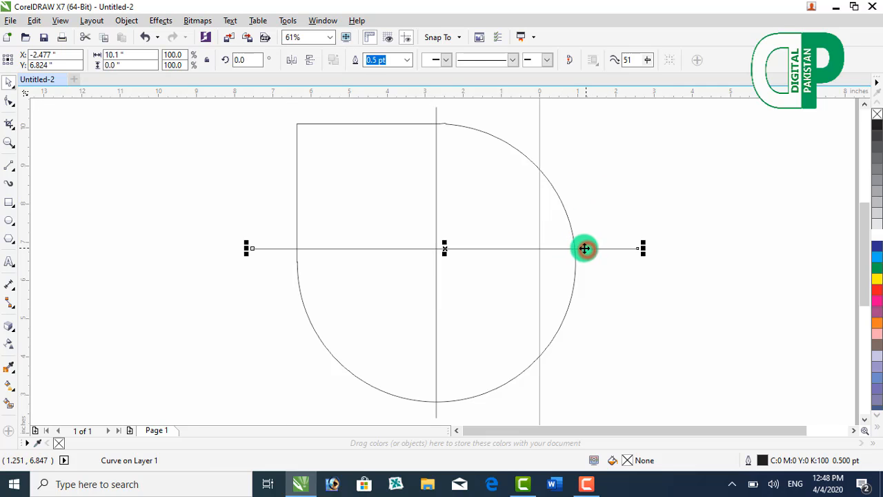
pyautogui.keyDown('shift'); pyautogui.click(566, 213); pyautogui.keyUp('shift')
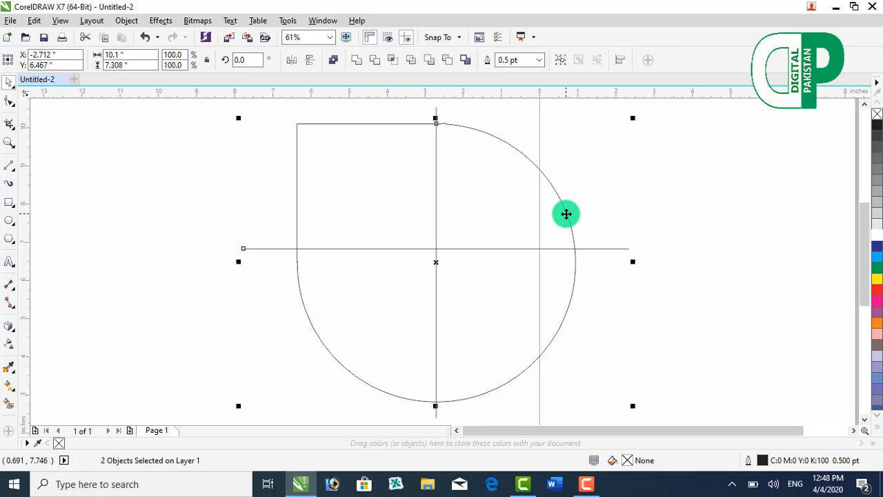
pyautogui.press('c')
pyautogui.click(614, 212)
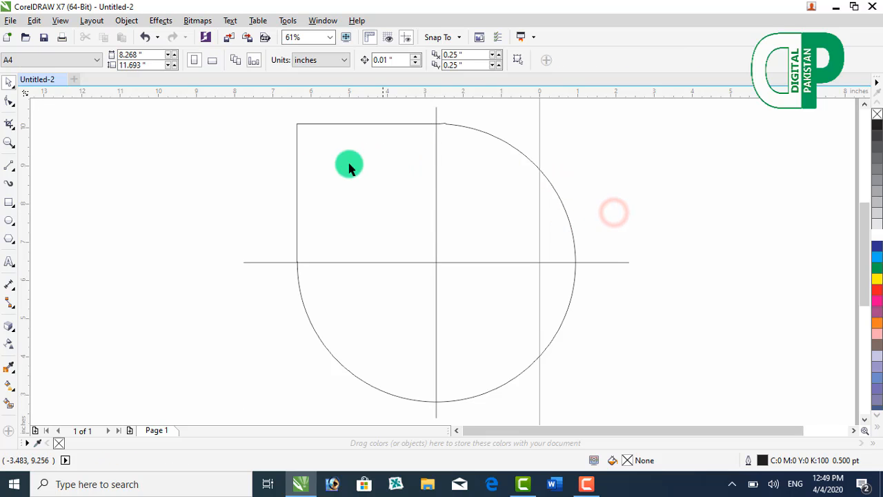
# Step: Draw a circle about 7.08 inches in diameter beside the welded shape and move it until its edge meets the vertical line
pyautogui.click(10, 222)
pyautogui.click(55, 218)
pyautogui.click(15, 223)
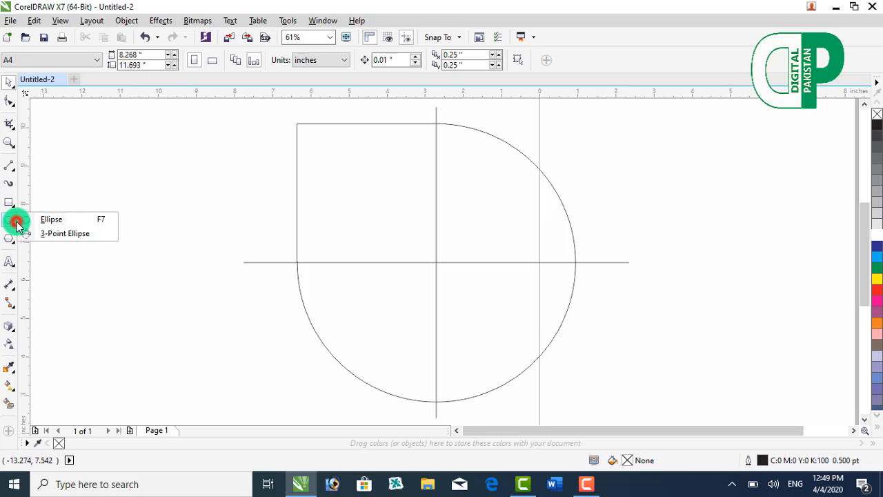
pyautogui.click(45, 219)
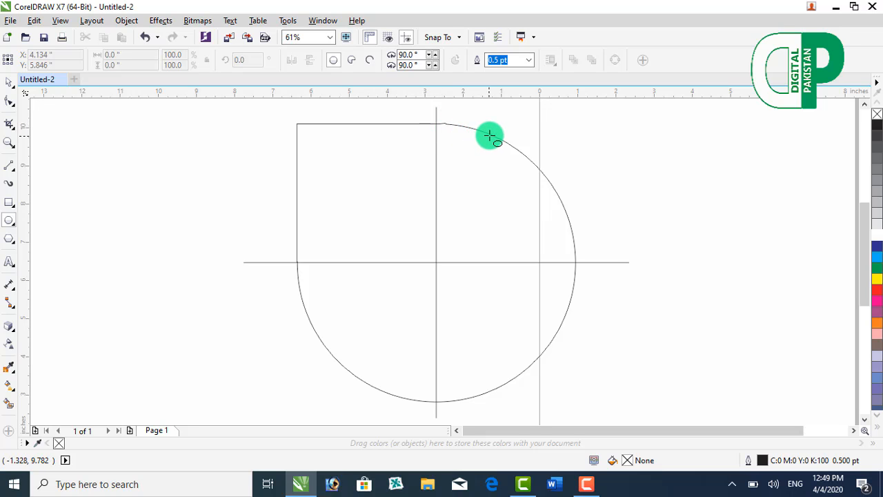
pyautogui.moveTo(501, 129)
pyautogui.mouseDown()
pyautogui.moveTo(747, 379)
pyautogui.moveTo(672, 325)
pyautogui.moveTo(773, 400)
pyautogui.mouseUp()
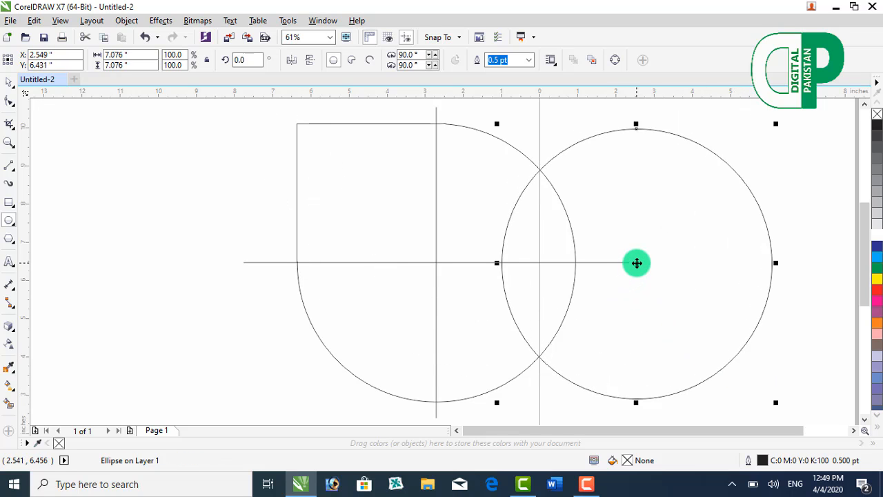
pyautogui.moveTo(637, 263); pyautogui.dragTo(571, 259)
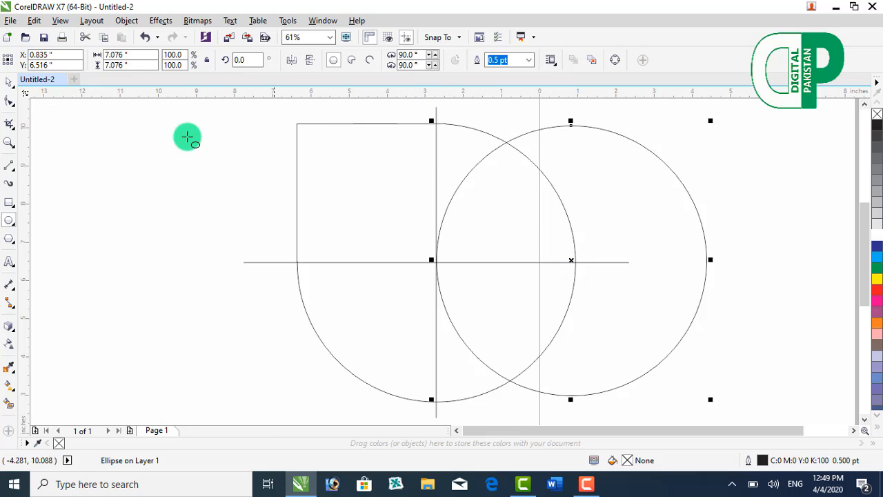
# Step: Place a horizontal guideline at 10.121 inches along the welded shape's top edge and nudge the circle up to touch it
pyautogui.click(12, 92)
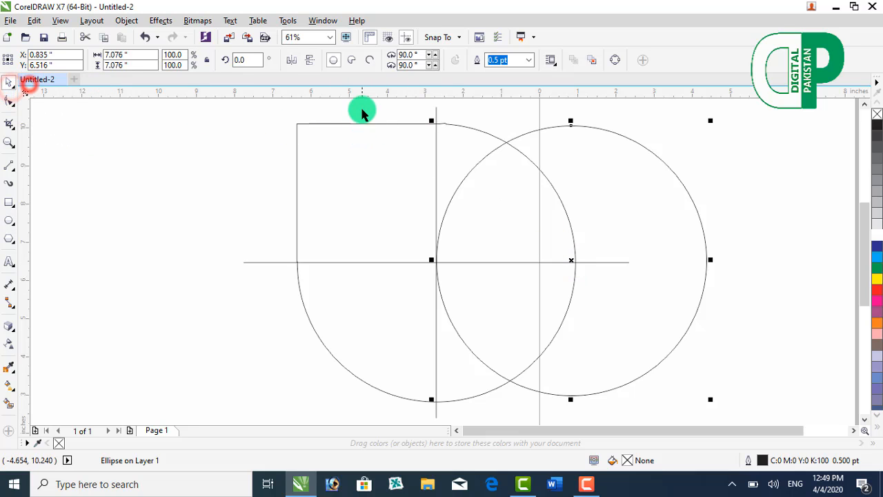
pyautogui.moveTo(364, 109); pyautogui.dragTo(360, 126)
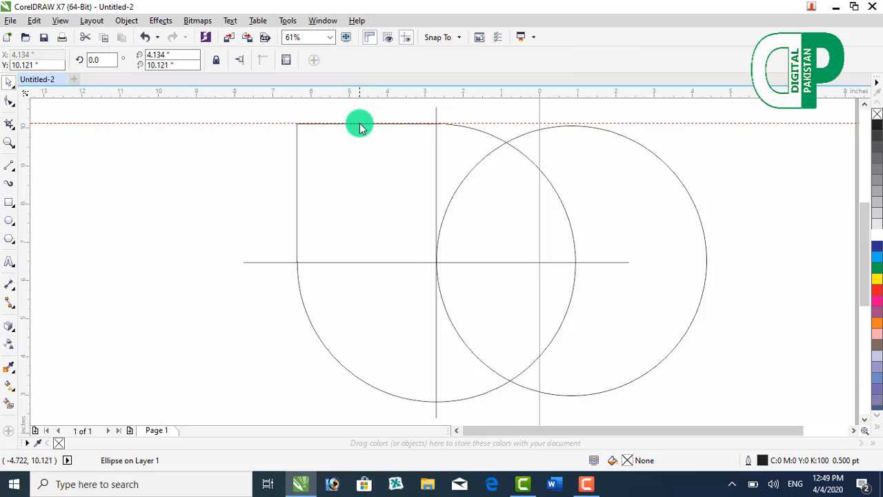
pyautogui.click(541, 131)
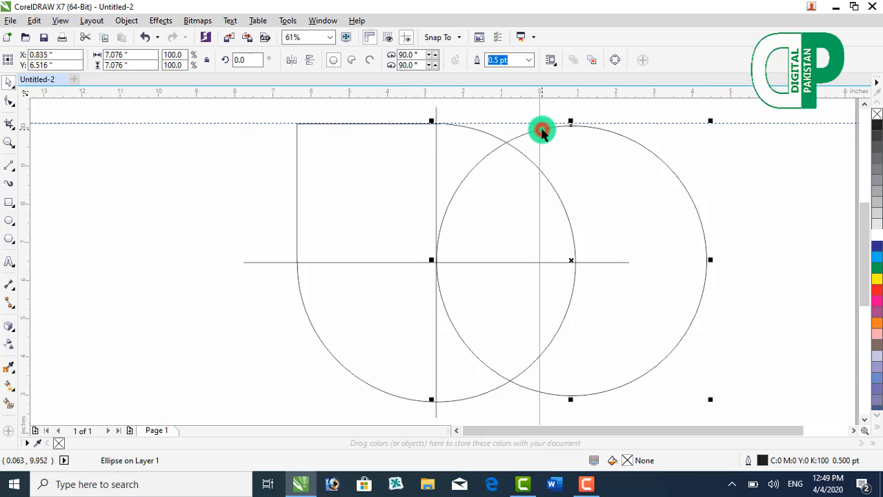
pyautogui.press('Up')
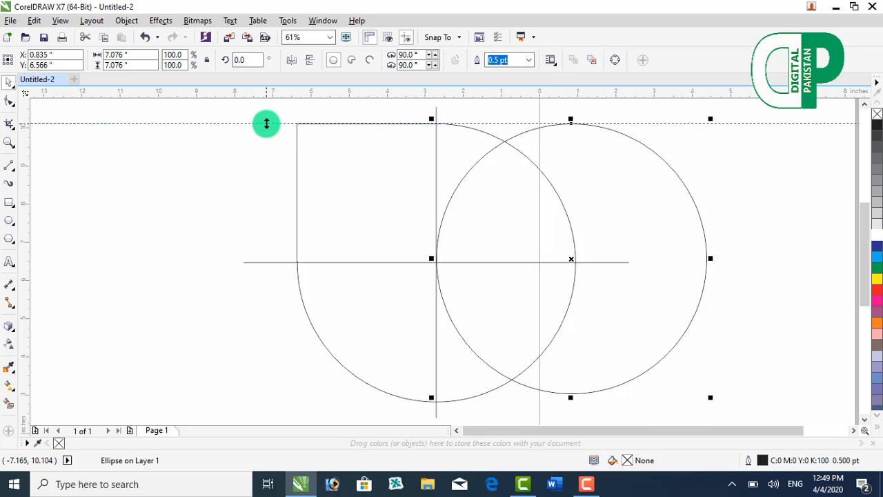
# Step: Place a guideline at 2.808 inches along the welded shape's bottom edge and enlarge the circle to 7.296 inches to reach it
pyautogui.moveTo(270, 92); pyautogui.dragTo(308, 405)
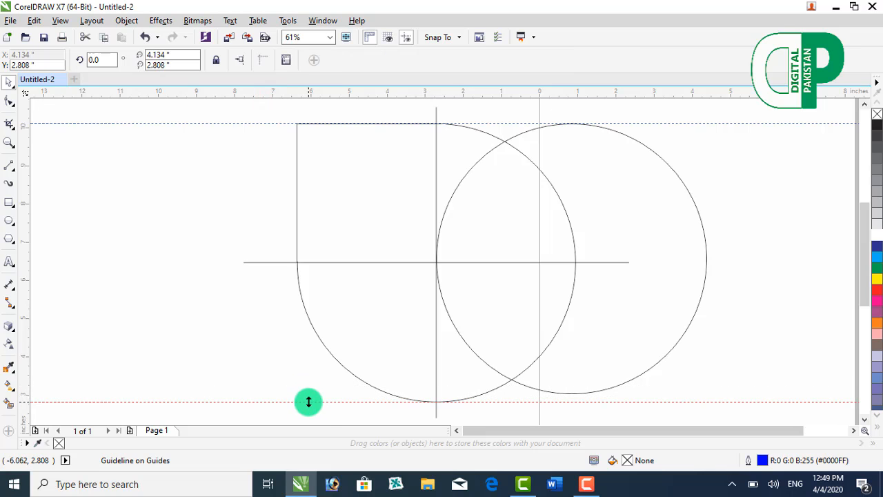
pyautogui.click(695, 318)
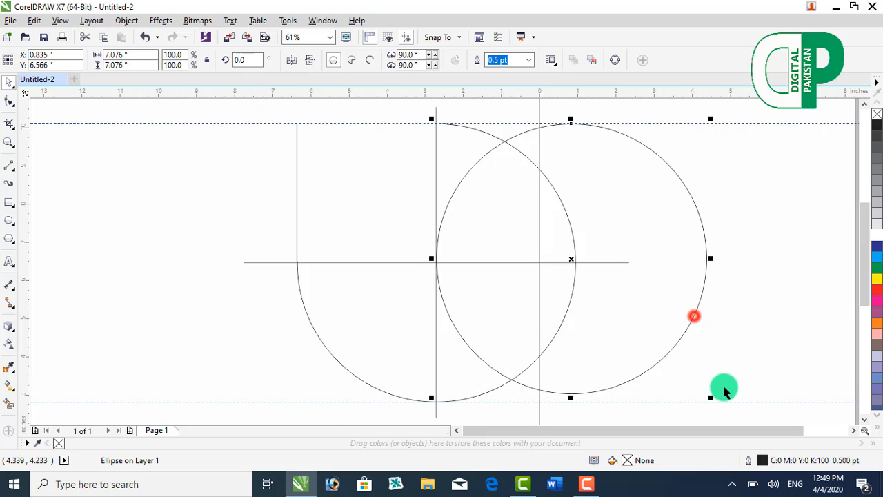
pyautogui.moveTo(712, 397); pyautogui.dragTo(723, 405)
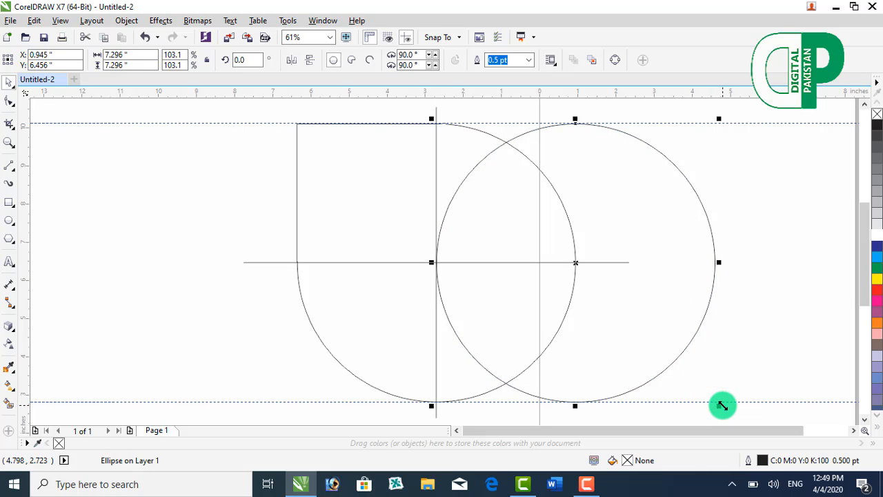
pyautogui.click(128, 215)
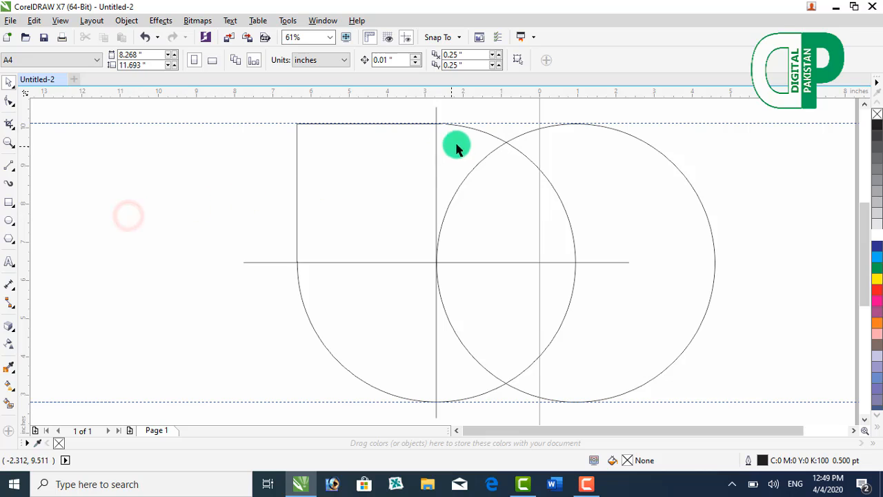
# Step: Delete the two horizontal guidelines above and below the shapes
pyautogui.click(258, 122)
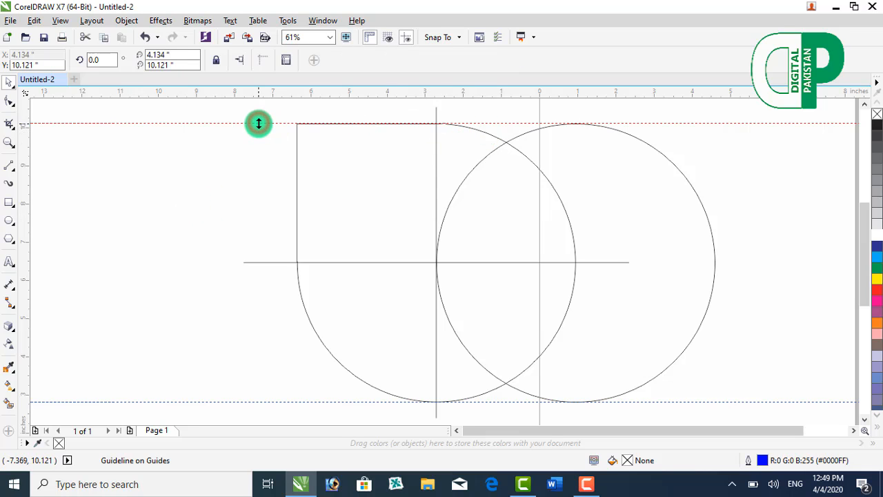
pyautogui.press('Delete')
pyautogui.click(277, 401)
pyautogui.press('Delete')
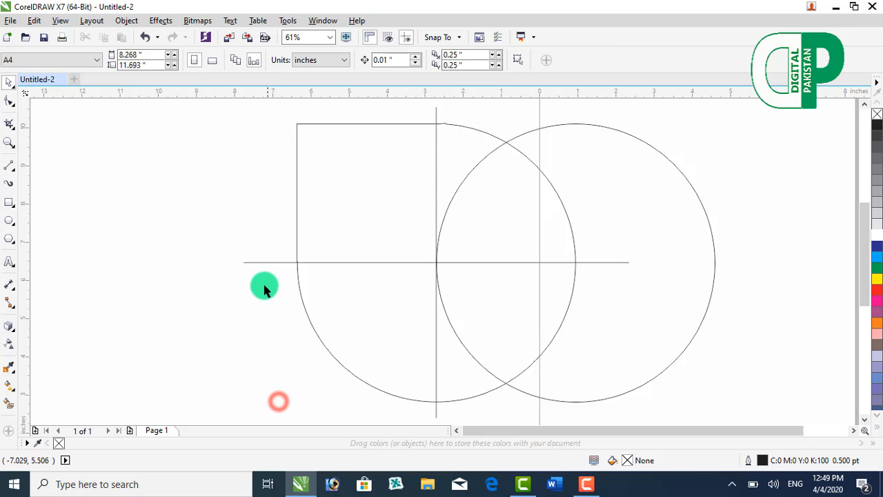
# Step: Try trimming the circle with the welded shape and moving the remaining crescent aside, and undo both changes
pyautogui.click(469, 130)
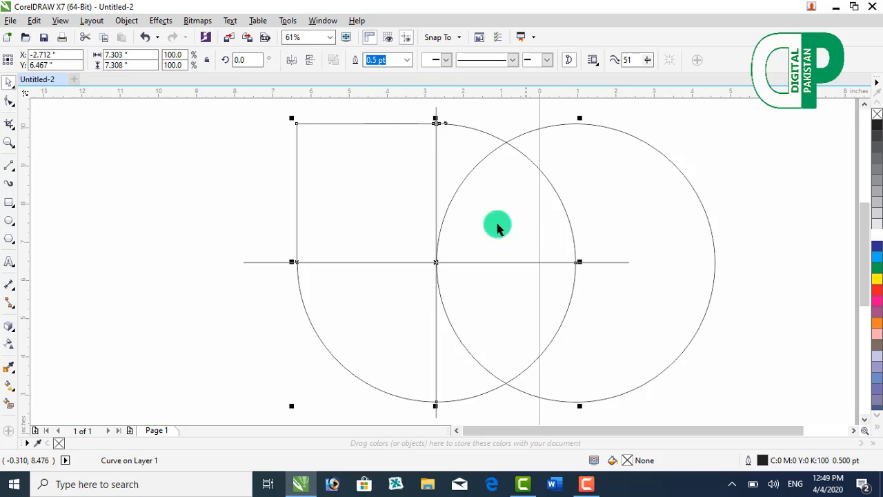
pyautogui.click(193, 238)
pyautogui.click(296, 200)
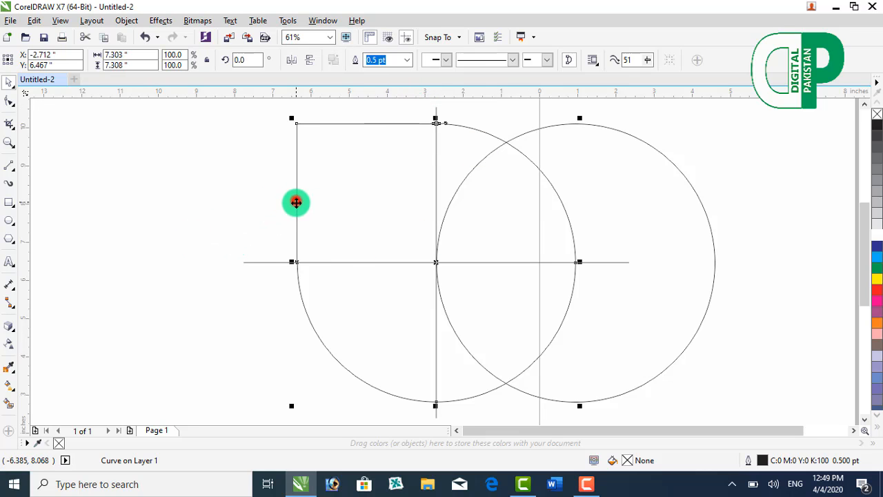
pyautogui.keyDown('shift'); pyautogui.click(659, 153); pyautogui.keyUp('shift')
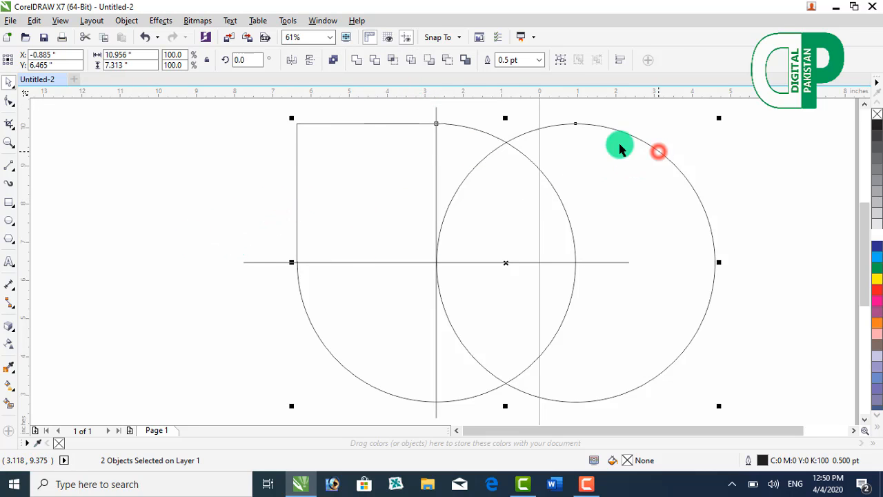
pyautogui.click(372, 60)
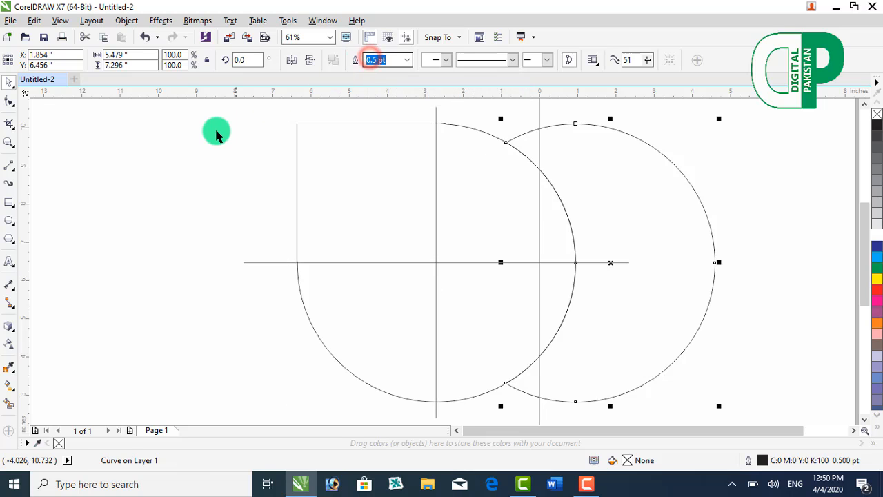
pyautogui.click(211, 138)
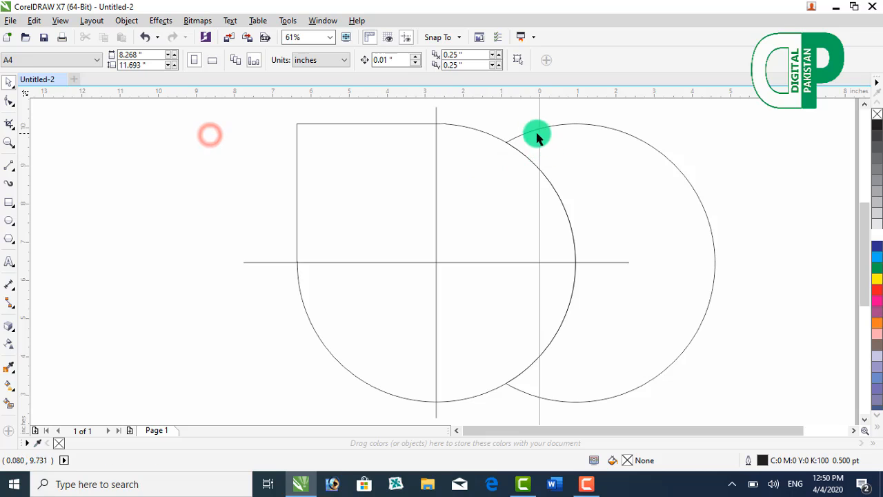
pyautogui.moveTo(536, 131); pyautogui.dragTo(618, 129)
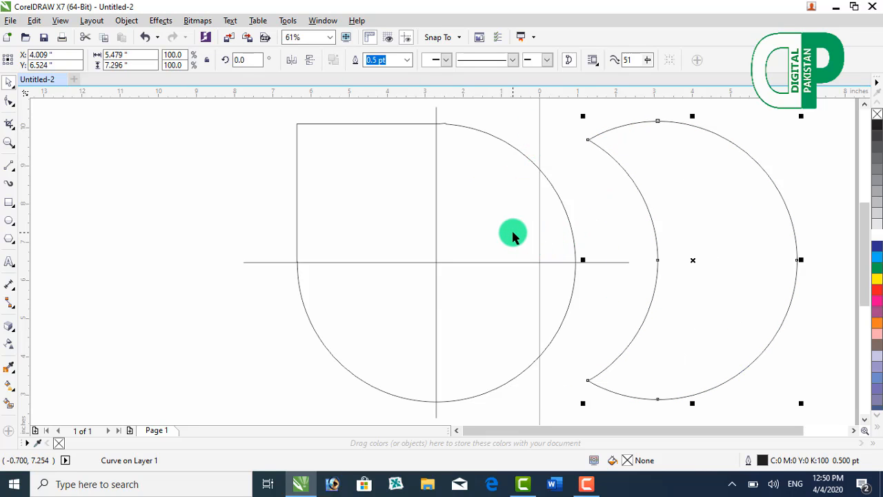
pyautogui.hotkey('ctrl', 'z')
pyautogui.hotkey('ctrl', 'z')
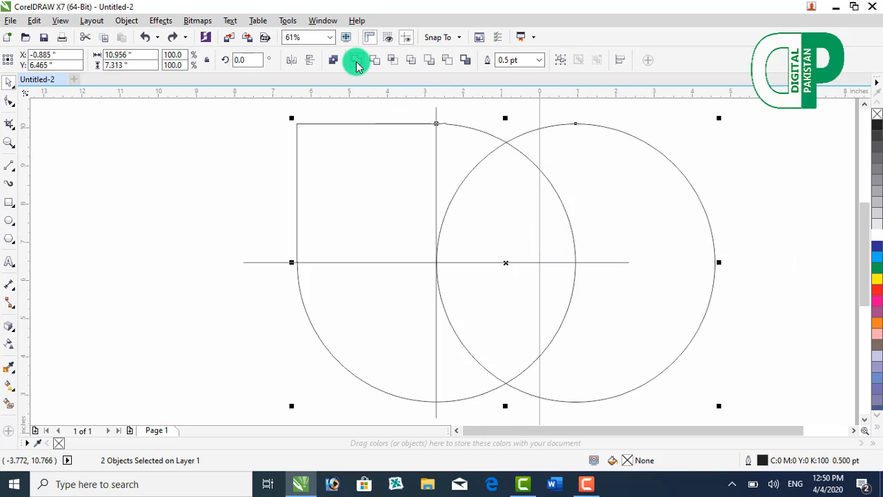
# Step: Try welding the D-like shape and the circle into one outline, and undo each weld
pyautogui.click(355, 62)
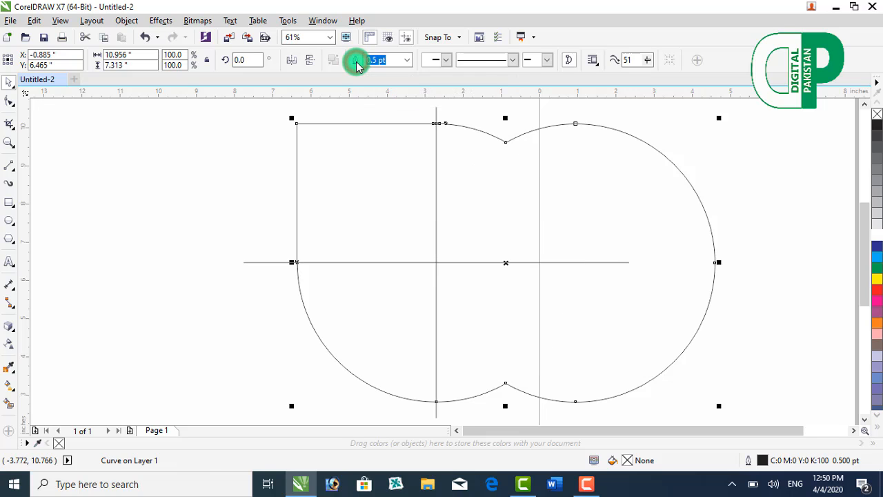
pyautogui.hotkey('ctrl', 'z')
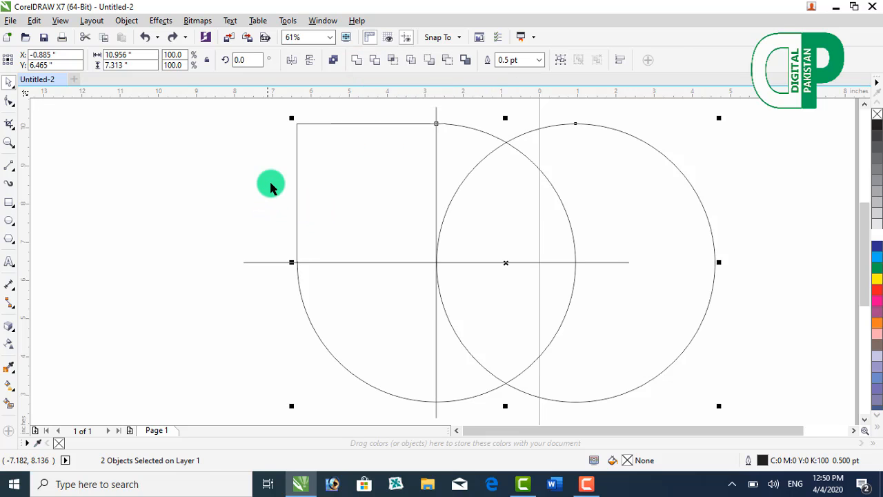
pyautogui.click(360, 62)
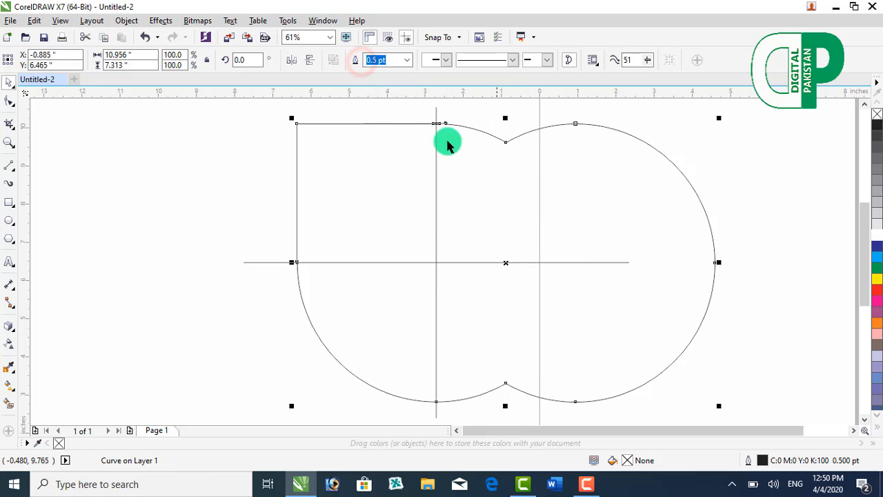
pyautogui.hotkey('ctrl', 'z')
pyautogui.click(216, 160)
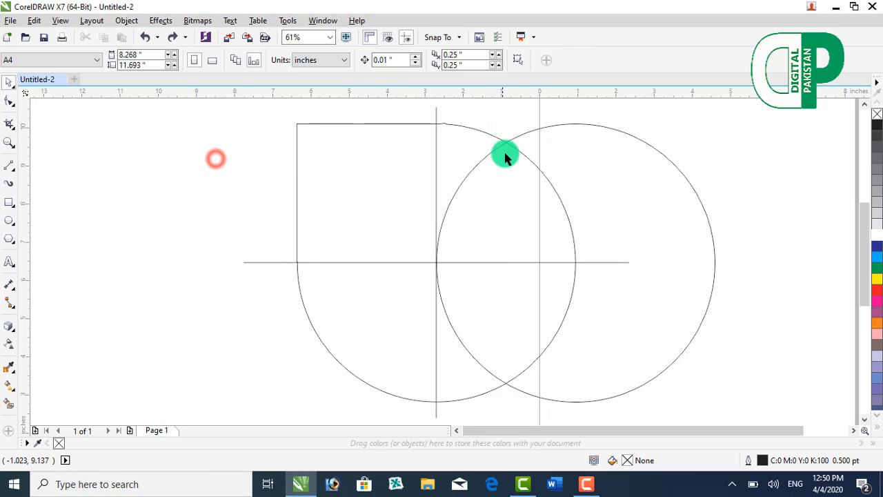
pyautogui.click(503, 147)
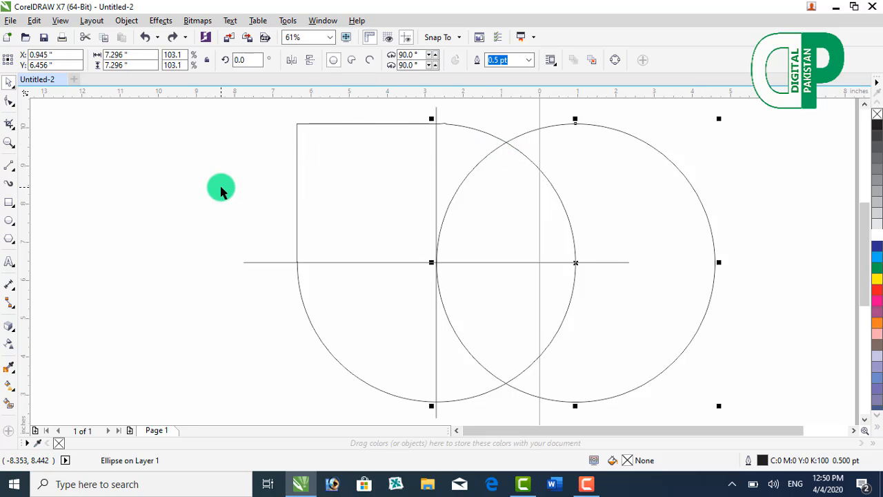
pyautogui.click(221, 189)
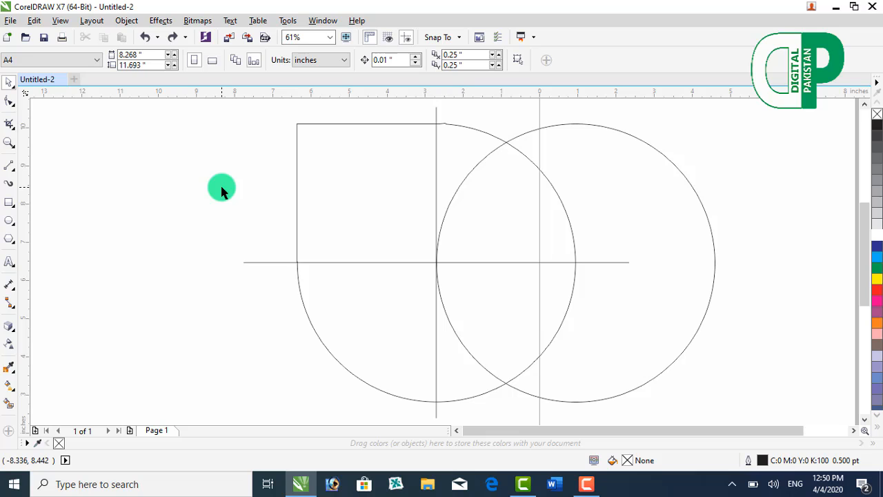
# Step: Delete the horizontal and vertical centre lines crossing the welded shape
pyautogui.click(270, 264)
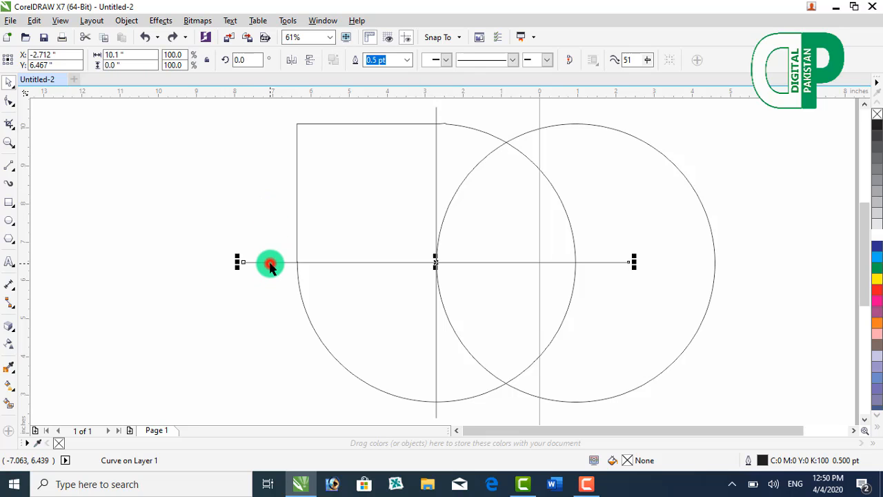
pyautogui.press('Delete')
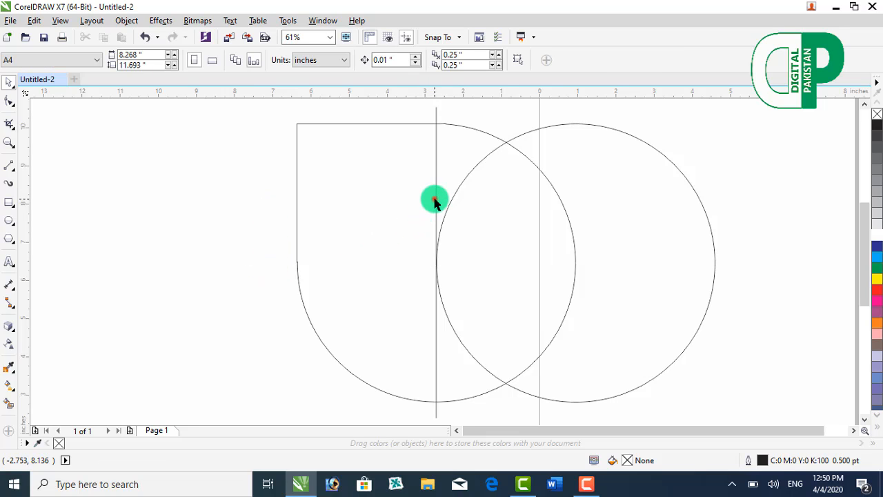
pyautogui.click(435, 200)
pyautogui.press('Delete')
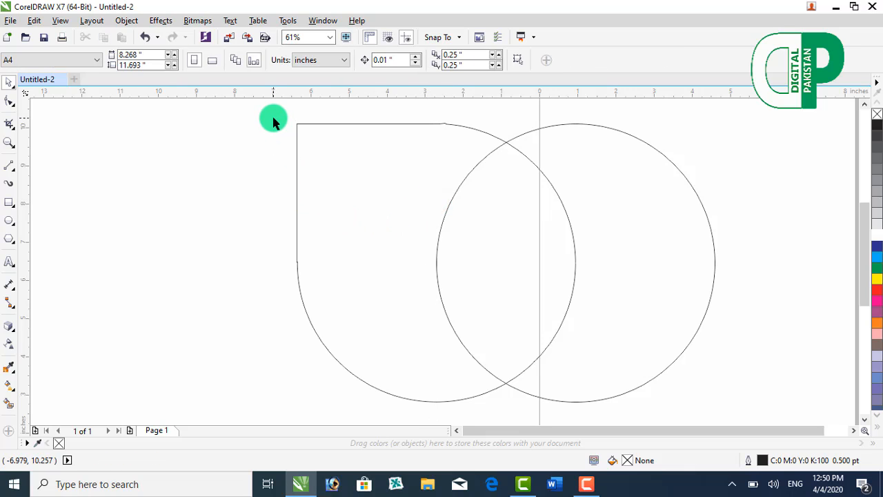
# Step: Try trimming the welded shape with the overlapping circle, and undo both the trim and the deletion of the vertical line
pyautogui.hotkey('ctrl', 'a')
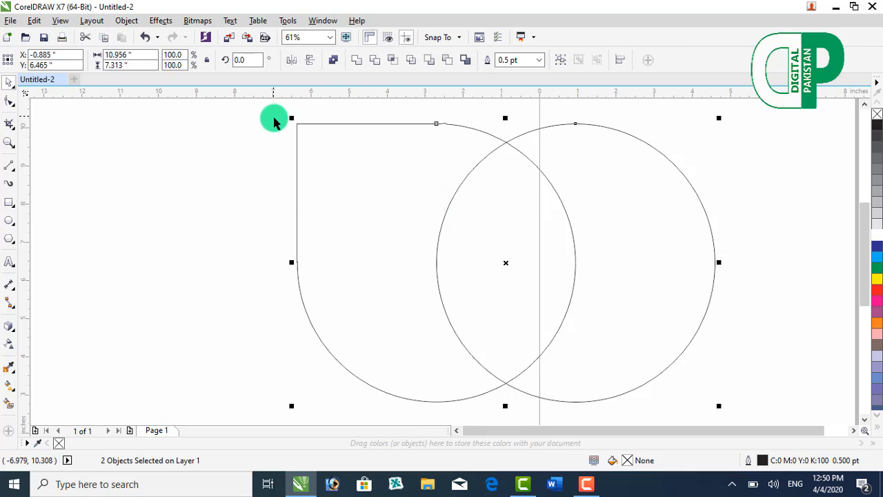
pyautogui.click(373, 63)
pyautogui.click(812, 209)
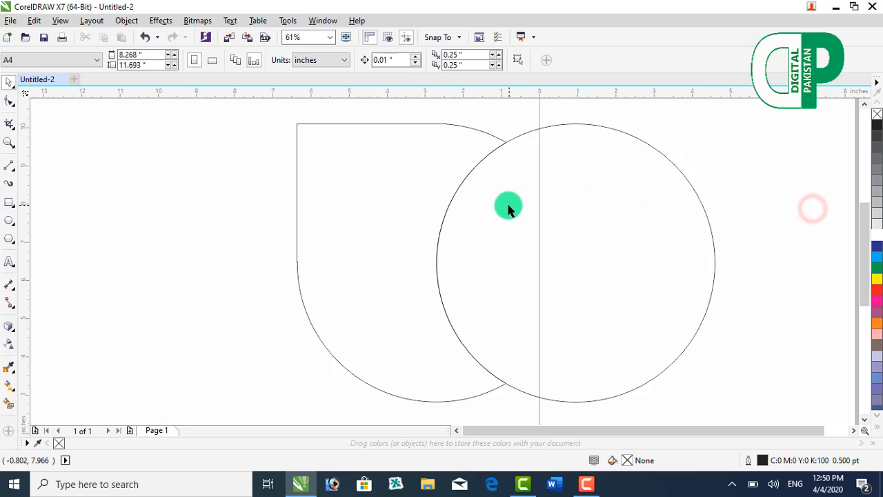
pyautogui.hotkey('ctrl', 'a')
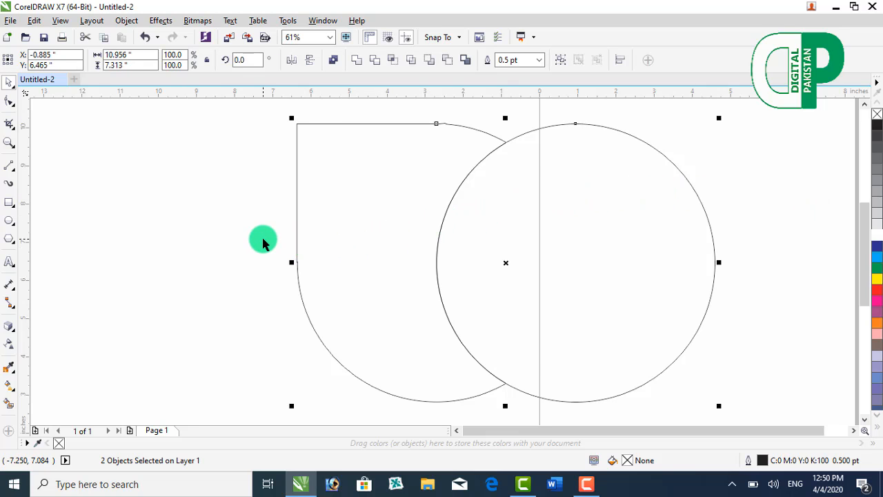
pyautogui.hotkey('ctrl', 'z')
pyautogui.hotkey('ctrl', 'z')
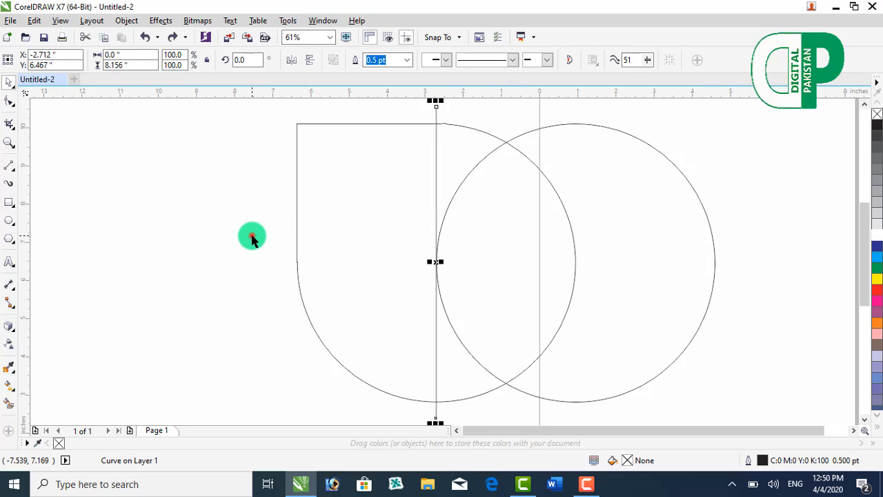
# Step: Delete the vertical centre line running through the welded shape
pyautogui.click(252, 236)
pyautogui.click(435, 117)
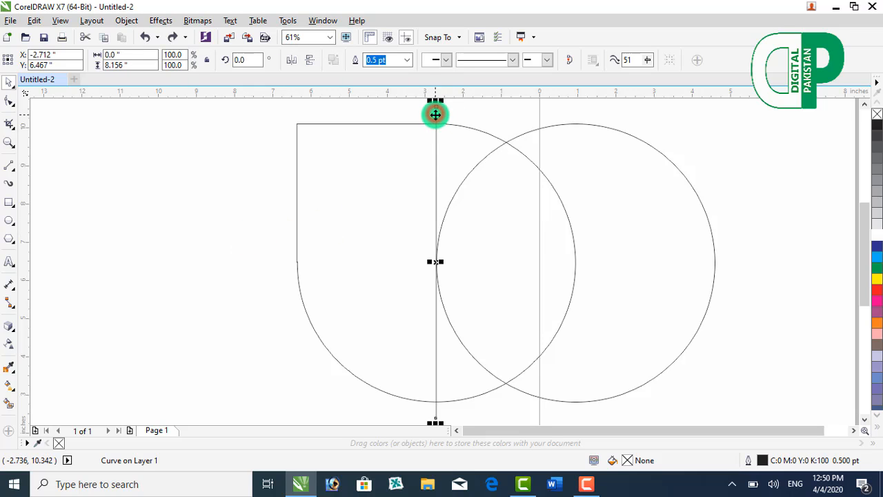
pyautogui.press('Delete')
# Step: Trim the welded shape with the overlapping circle and delete the circle
pyautogui.hotkey('ctrl', 'a')
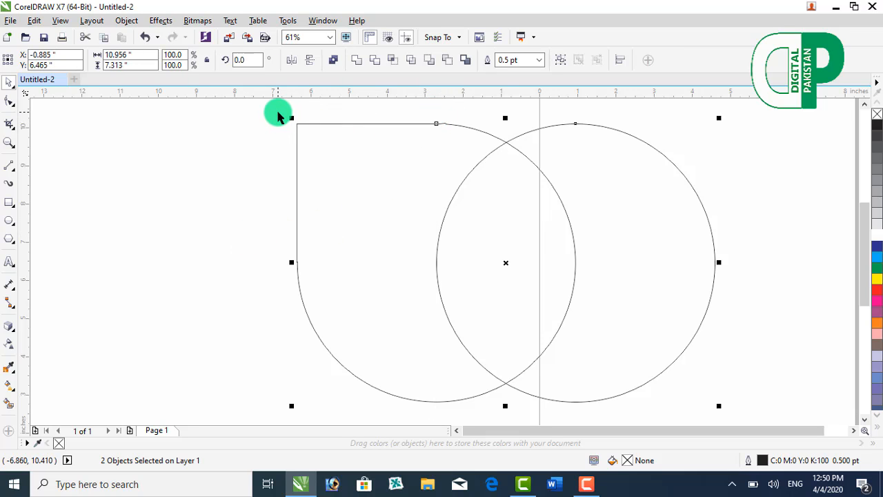
pyautogui.click(376, 62)
pyautogui.click(662, 138)
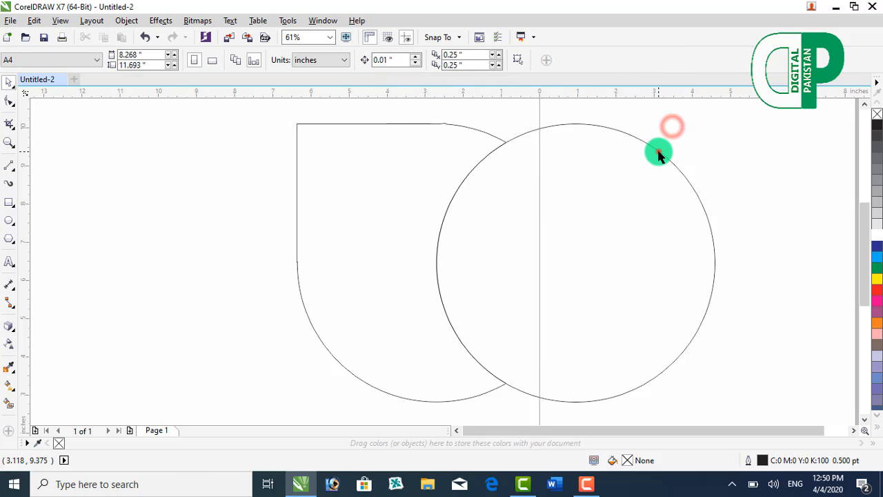
pyautogui.click(659, 153)
pyautogui.press('Delete')
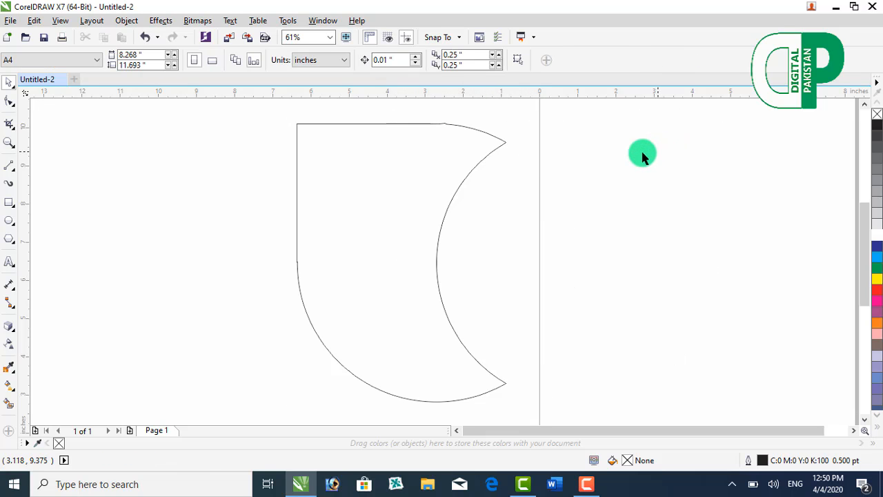
# Step: Duplicate the trimmed crescent-edged shape three times
pyautogui.click(501, 142)
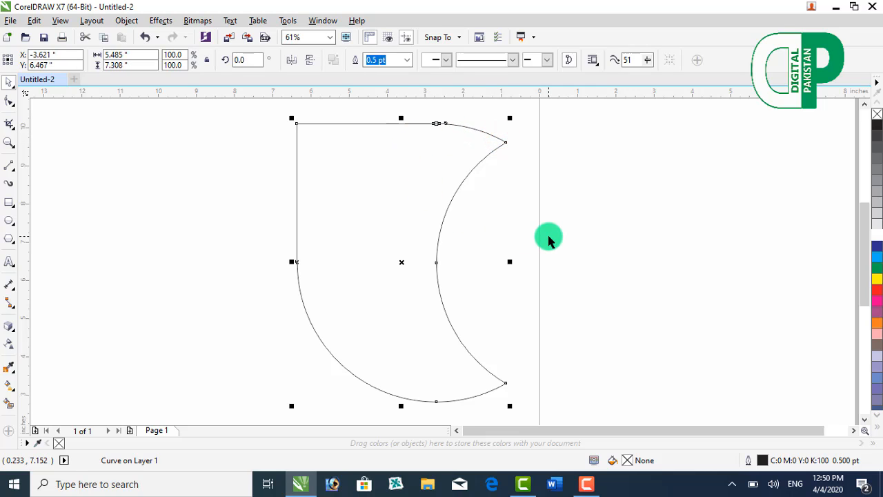
pyautogui.hotkey('ctrl', 'd')
pyautogui.hotkey('ctrl', 'd')
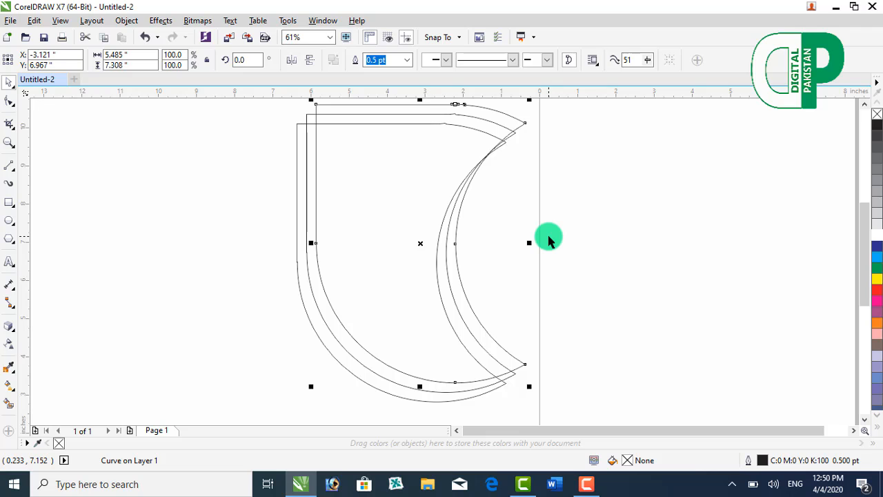
pyautogui.hotkey('ctrl', 'd')
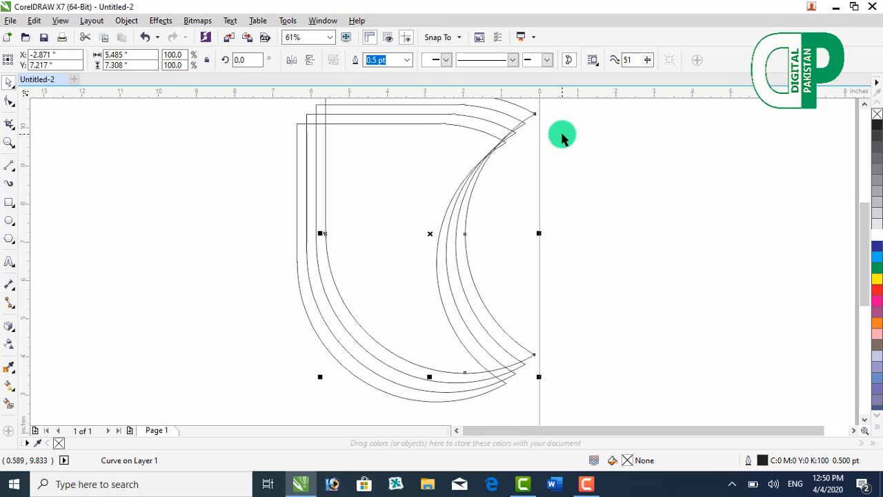
pyautogui.press('F10')
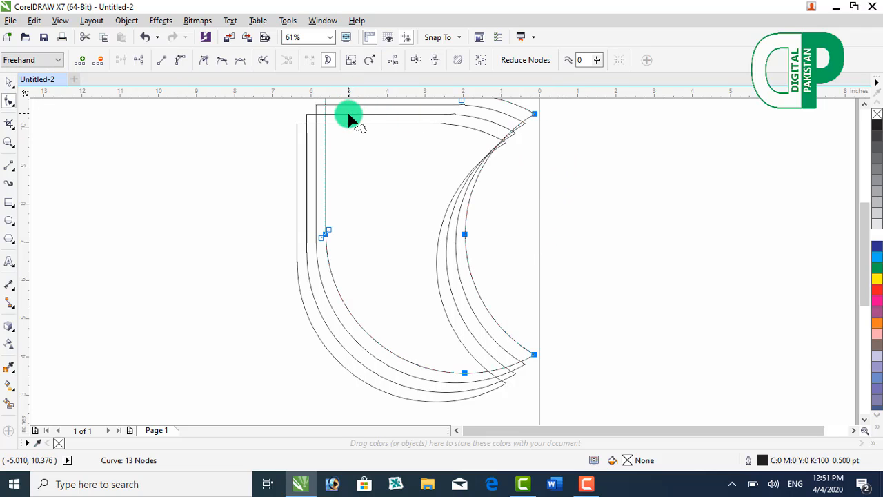
pyautogui.click(349, 119)
pyautogui.click(7, 83)
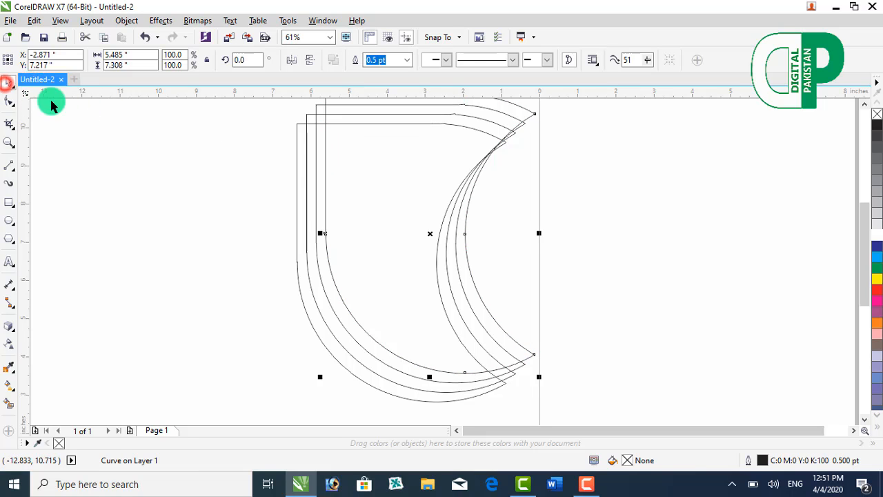
pyautogui.click(142, 196)
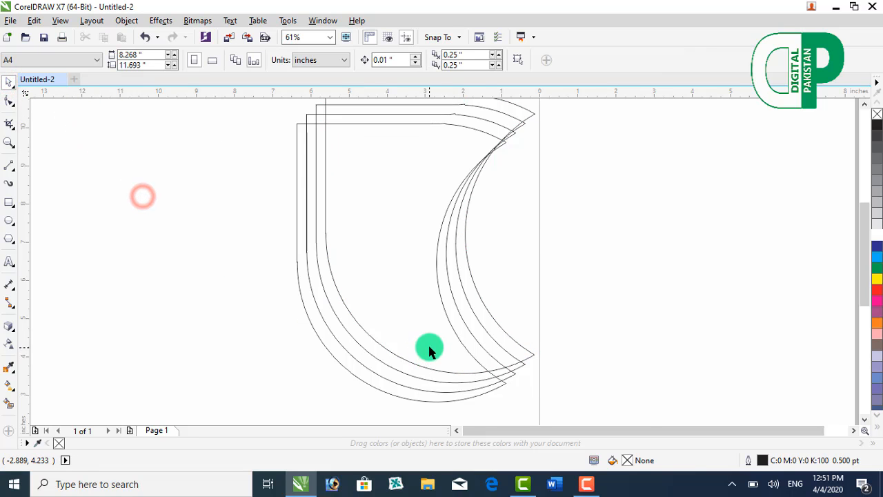
# Step: Align all four copies of the shape by their left and bottom edges so they stack exactly
pyautogui.scroll(-2, 428, 351)
pyautogui.moveTo(282, 177); pyautogui.dragTo(566, 403)
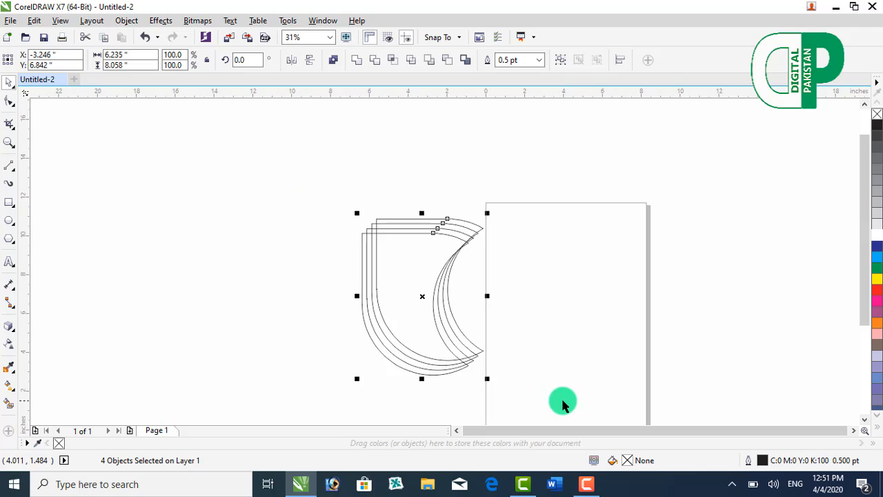
pyautogui.press('l')
pyautogui.press('b')
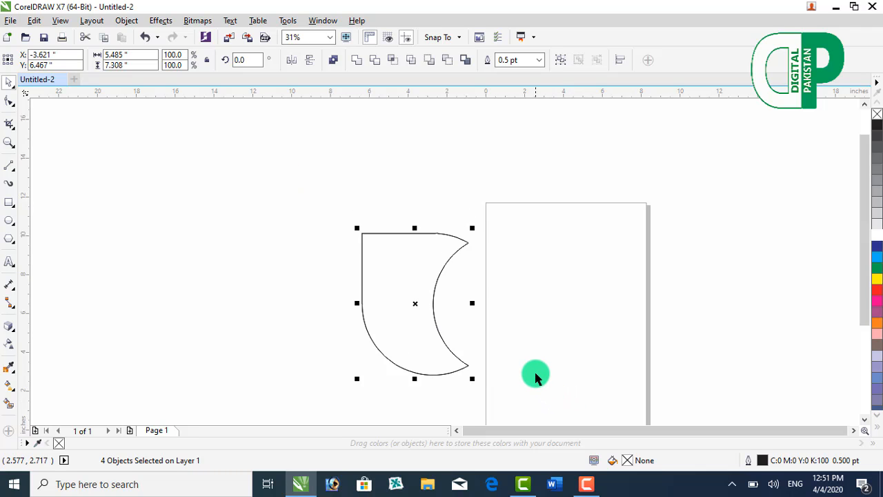
pyautogui.scroll(-2, 536, 361)
pyautogui.scroll(4, 536, 361)
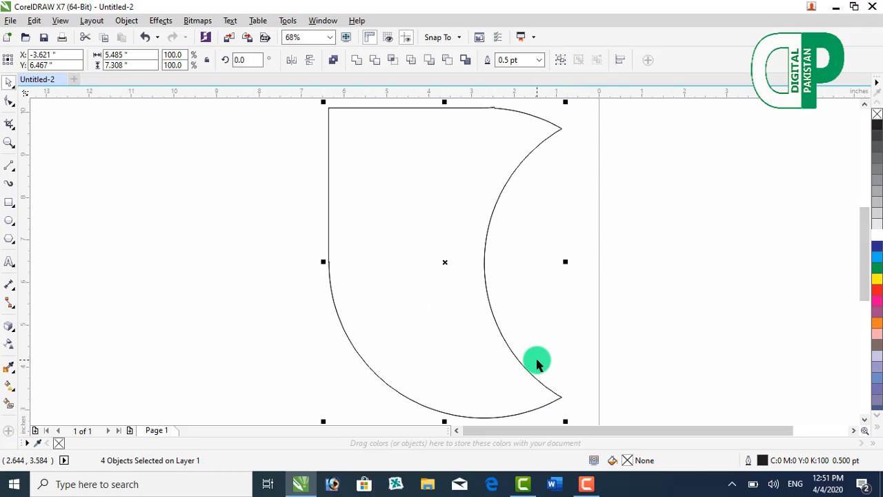
# Step: Rotate one stacked copy to 270 degrees and move it to the upper right, against the concave edge of the remaining copies
pyautogui.click(574, 267)
pyautogui.click(492, 223)
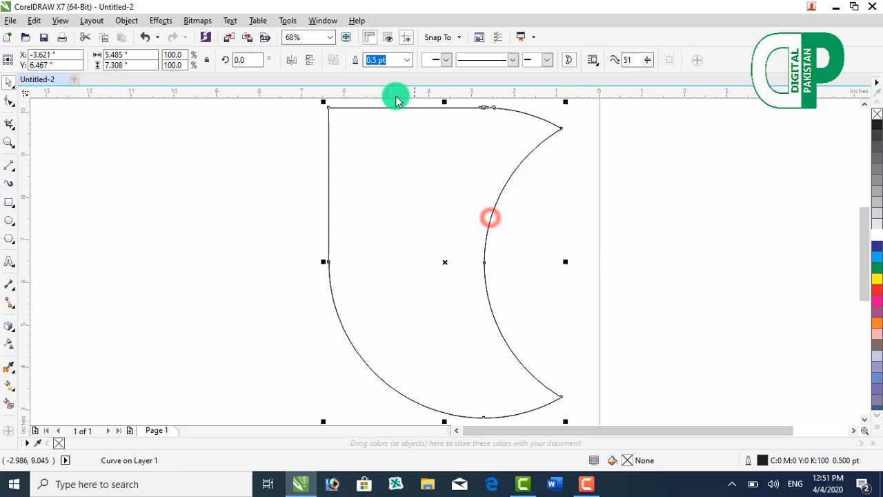
pyautogui.click(257, 60)
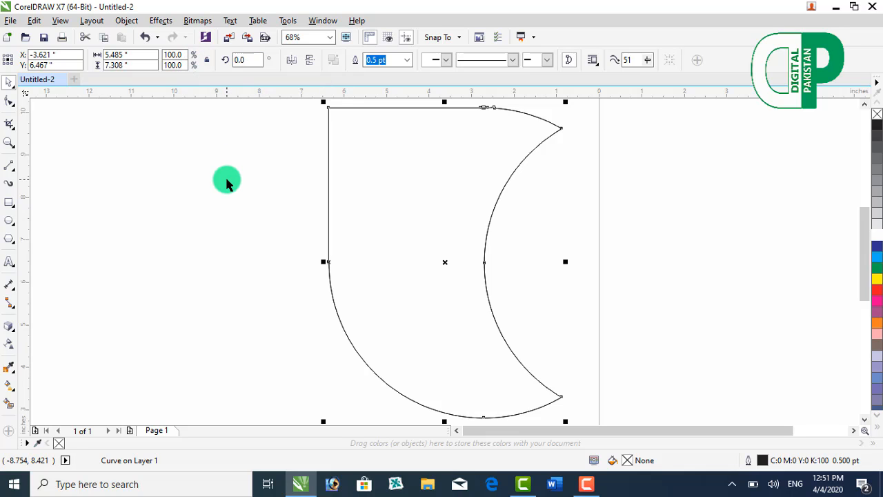
pyautogui.click(227, 181)
pyautogui.scroll(-5, 292, 181)
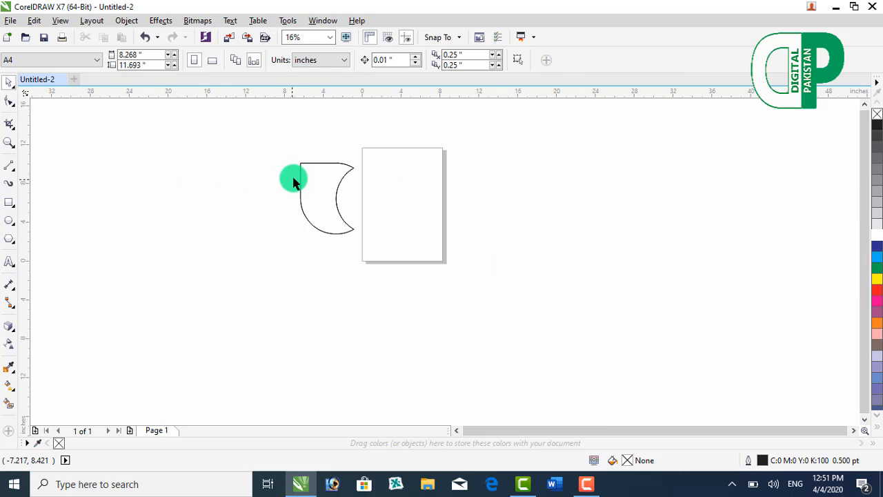
pyautogui.click(307, 172)
pyautogui.click(253, 60)
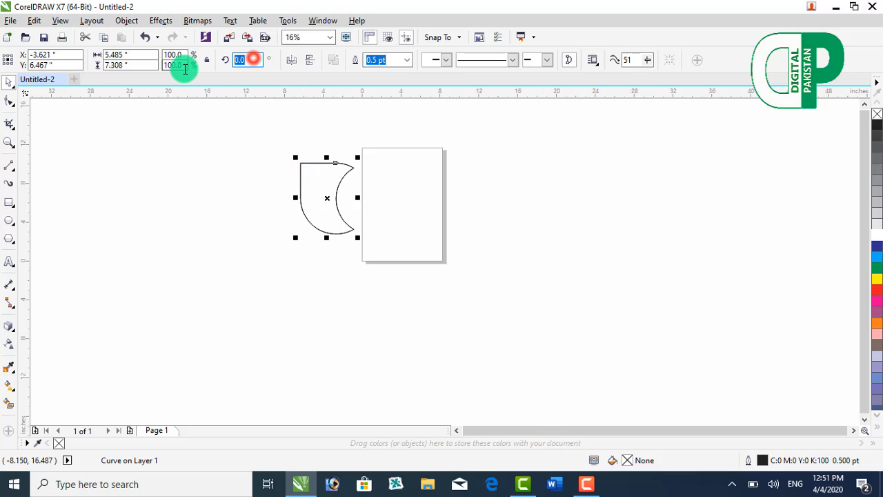
pyautogui.write('27')
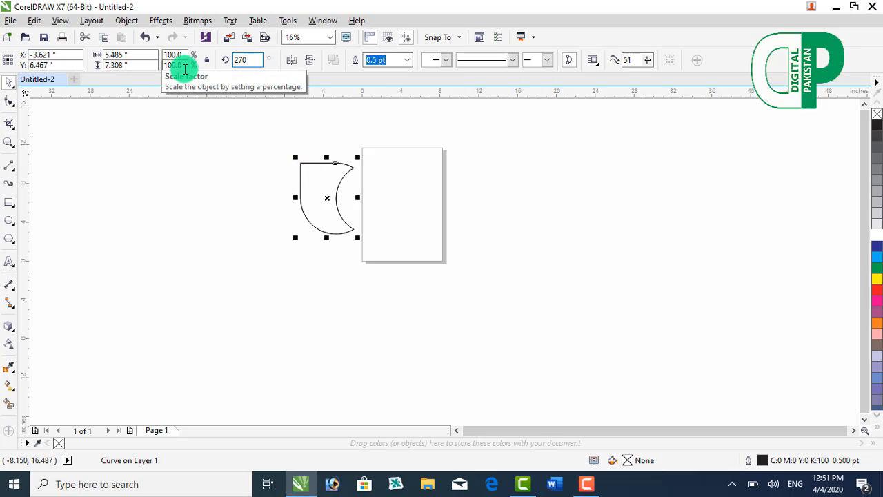
pyautogui.click(301, 166)
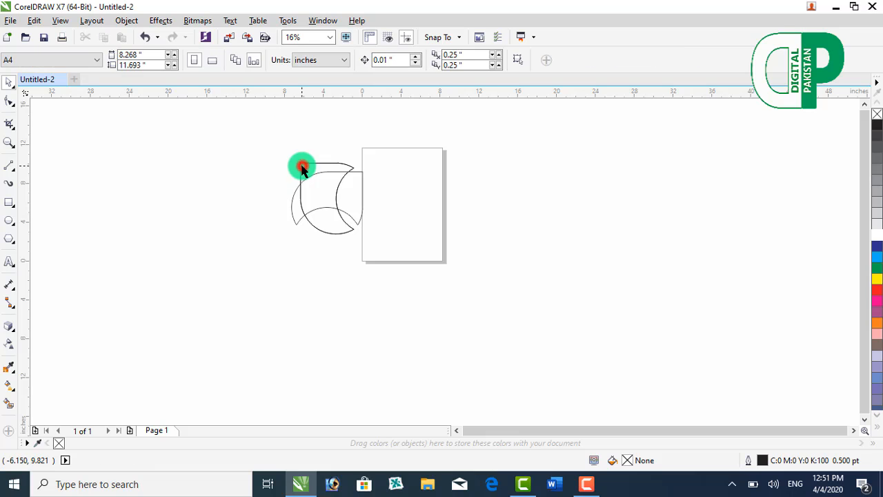
pyautogui.moveTo(326, 174); pyautogui.dragTo(373, 166)
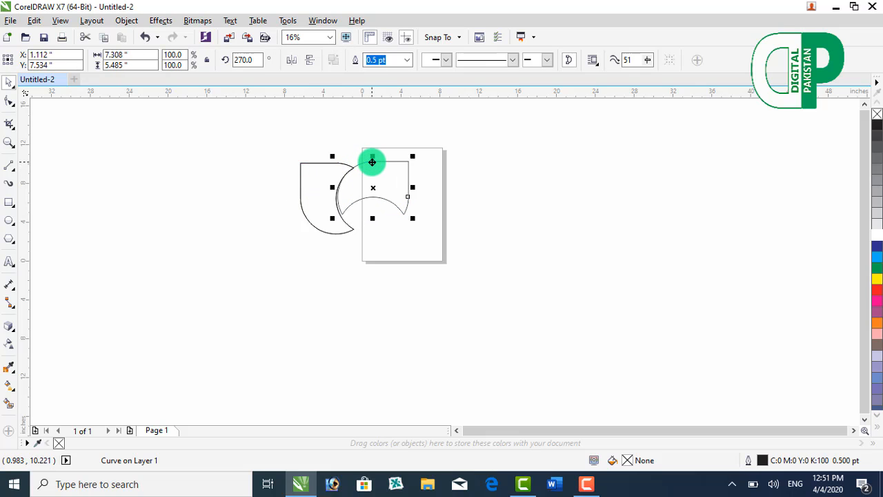
# Step: Rotate another stacked copy to 180 degrees and move it to the lower right, under the arch of the 270-degree copy
pyautogui.click(322, 165)
pyautogui.doubleClick(322, 166)
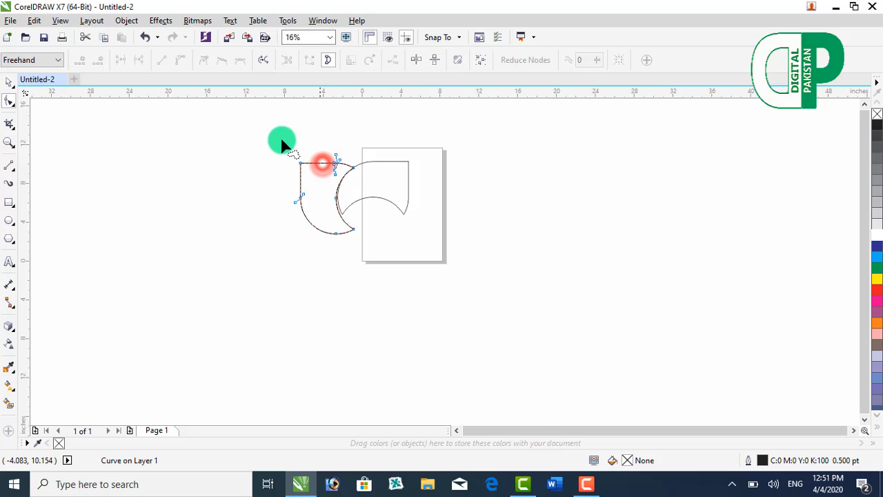
pyautogui.click(14, 84)
pyautogui.click(48, 82)
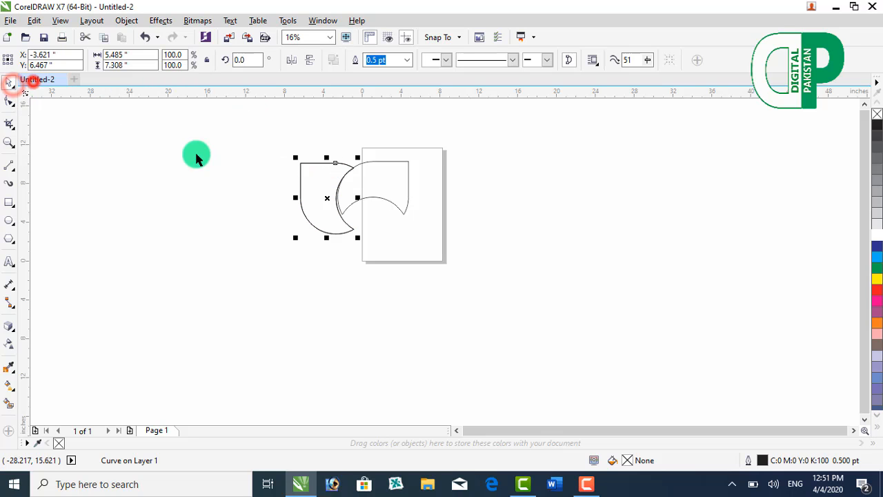
pyautogui.click(249, 60)
pyautogui.write('18')
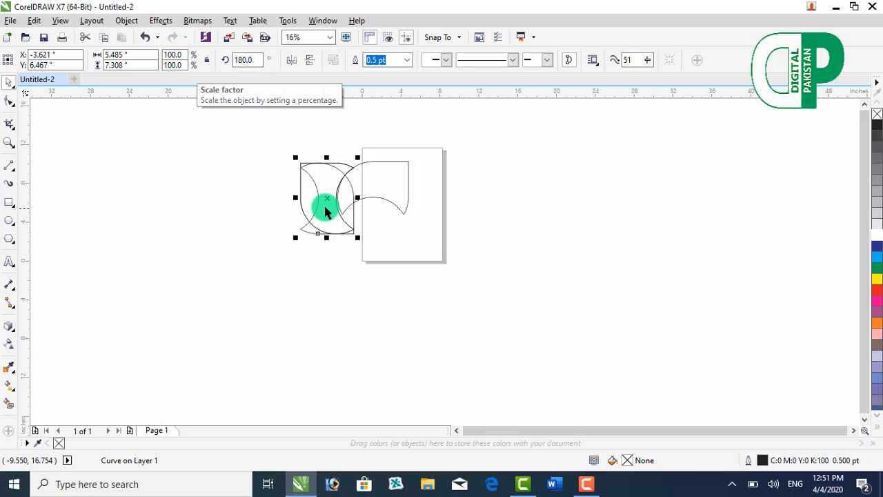
pyautogui.moveTo(326, 198); pyautogui.dragTo(382, 233)
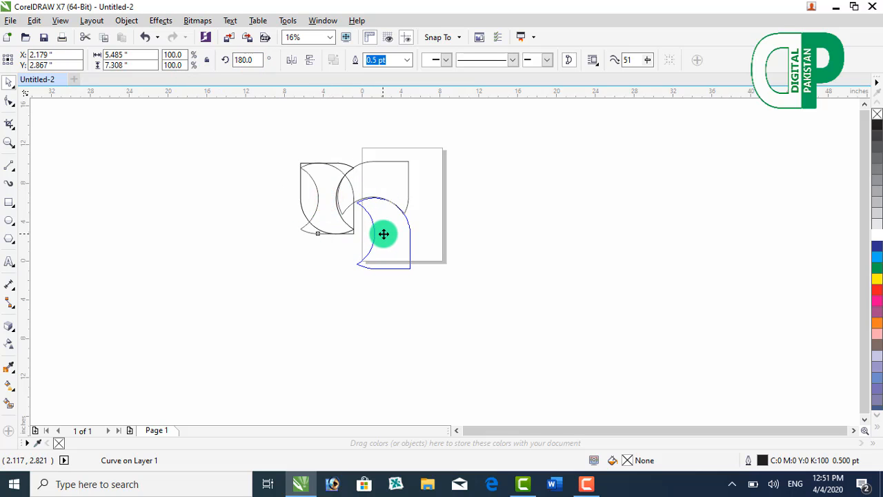
# Step: Rotate one of the two remaining stacked copies to 90 degrees and move it to the lower left, completing the four-part pinwheel
pyautogui.click(302, 210)
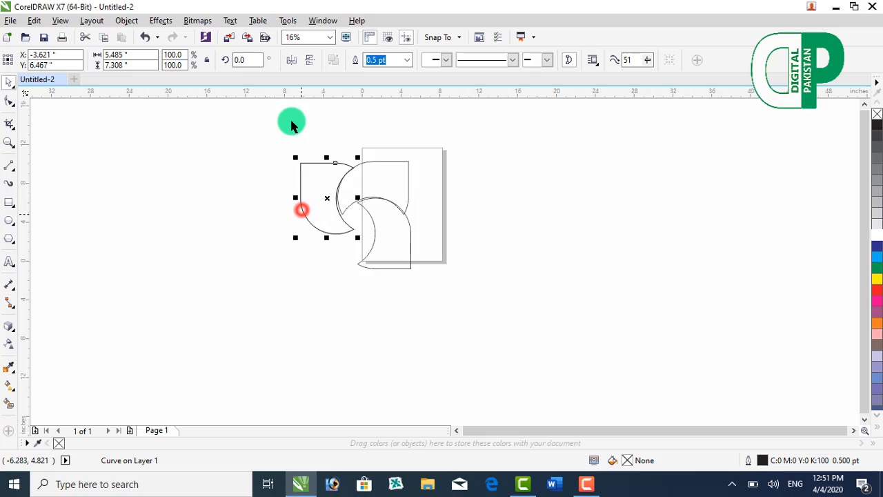
pyautogui.doubleClick(253, 62)
pyautogui.write('90')
pyautogui.press('Return')
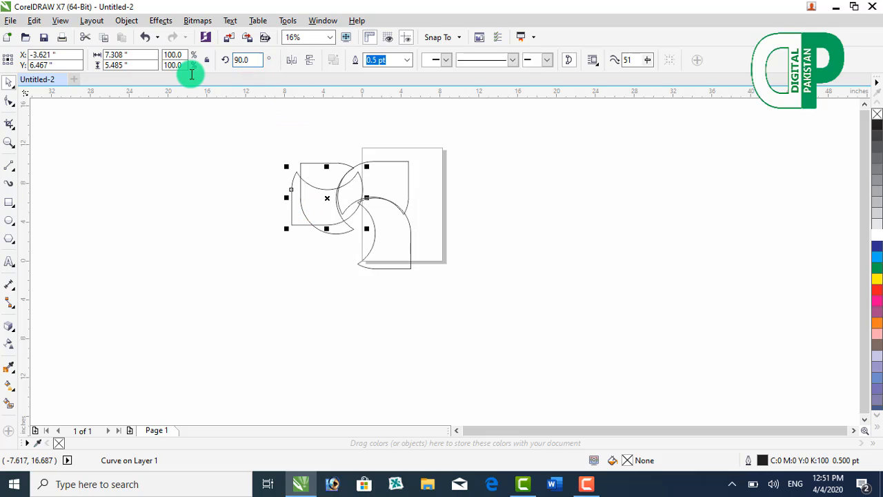
pyautogui.moveTo(327, 200); pyautogui.dragTo(336, 241)
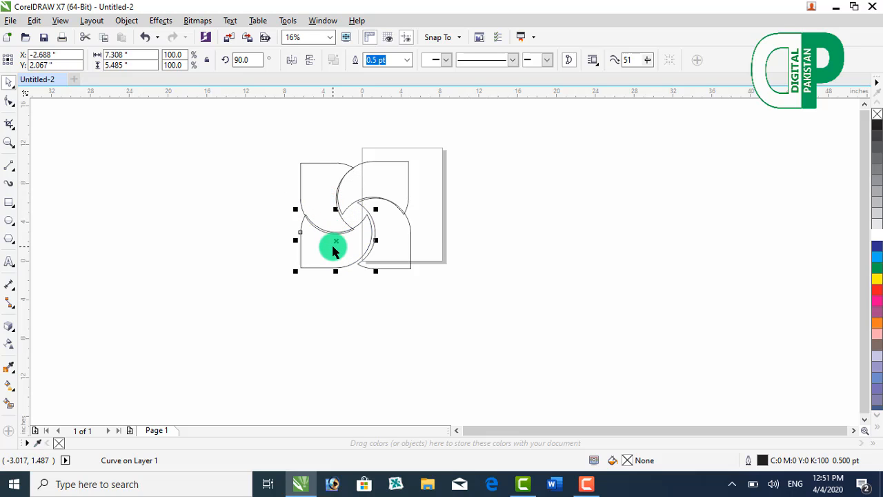
# Step: Fill the upper-right shape of the pinwheel with cyan (C:100 M:0 Y:0 K:0)
pyautogui.scroll(3, 348, 229)
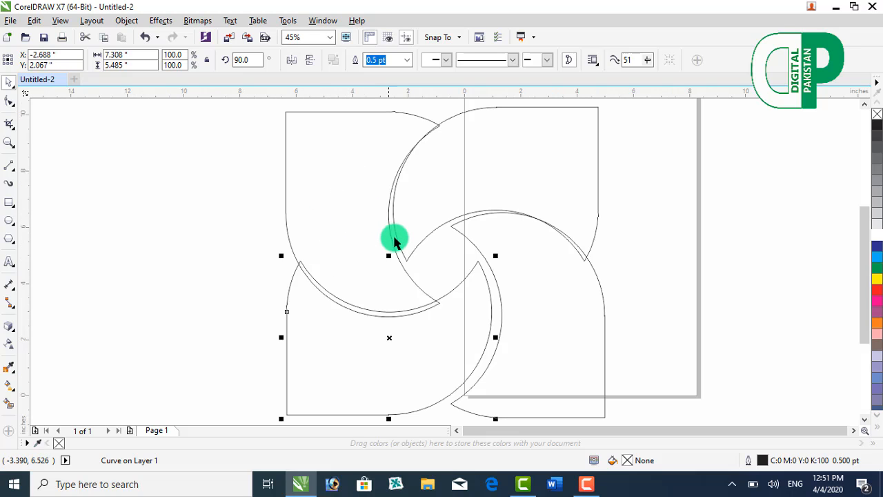
pyautogui.click(394, 222)
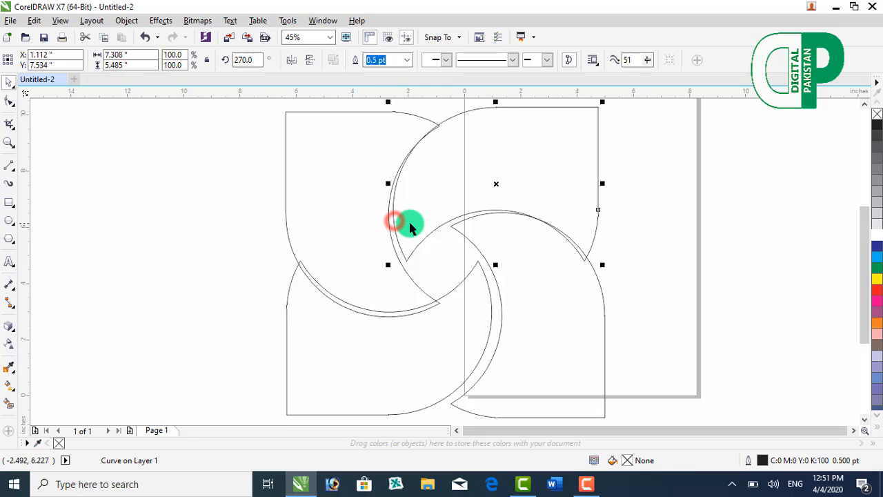
pyautogui.click(405, 223)
pyautogui.click(556, 207)
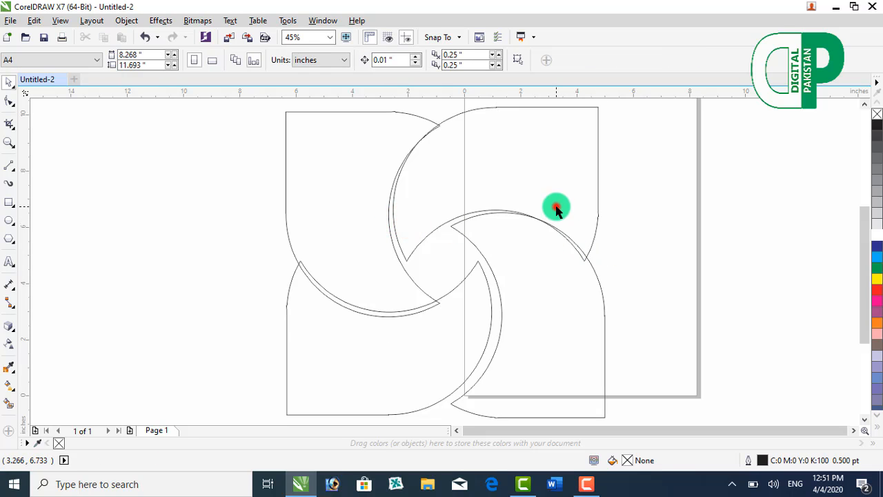
pyautogui.click(592, 240)
pyautogui.click(876, 257)
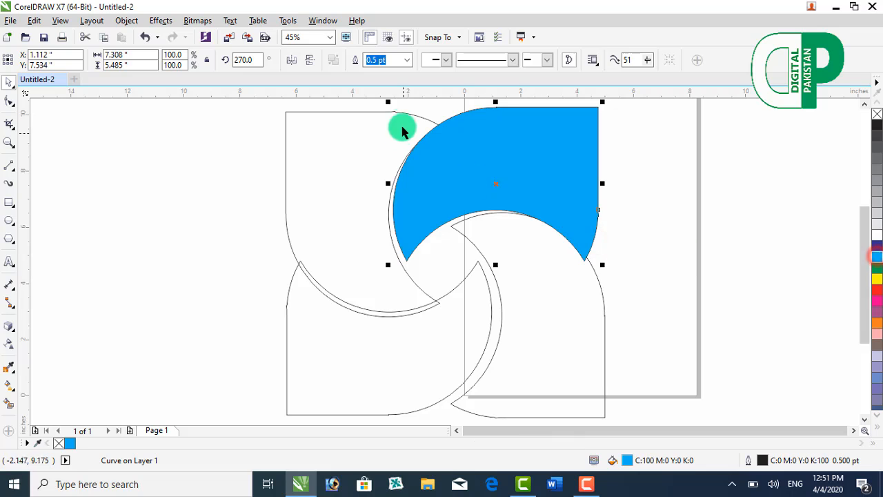
# Step: Fill the upper-left shape of the pinwheel with magenta and the lower-left shape with yellow
pyautogui.click(403, 116)
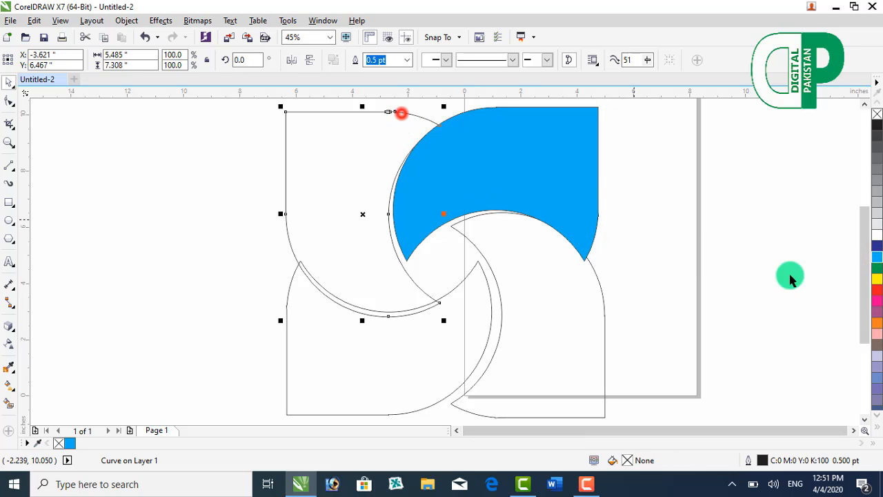
pyautogui.click(873, 304)
pyautogui.click(455, 288)
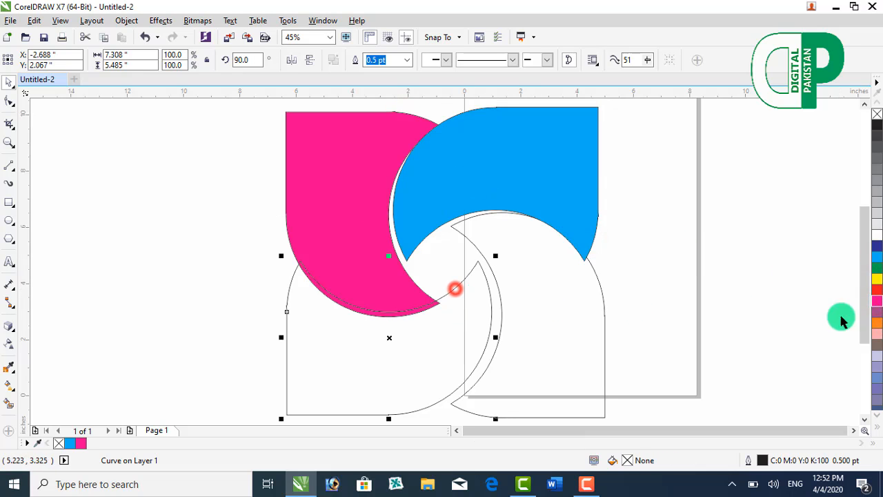
pyautogui.click(874, 279)
# Step: Fill the lower-right shape of the pinwheel with dark blue (C:100 M:100 Y:0 K:0)
pyautogui.click(604, 294)
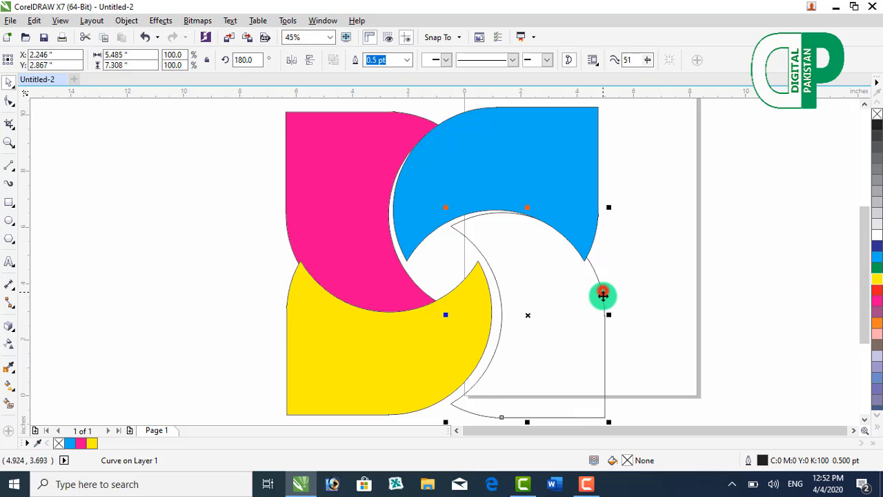
pyautogui.click(876, 258)
pyautogui.click(876, 252)
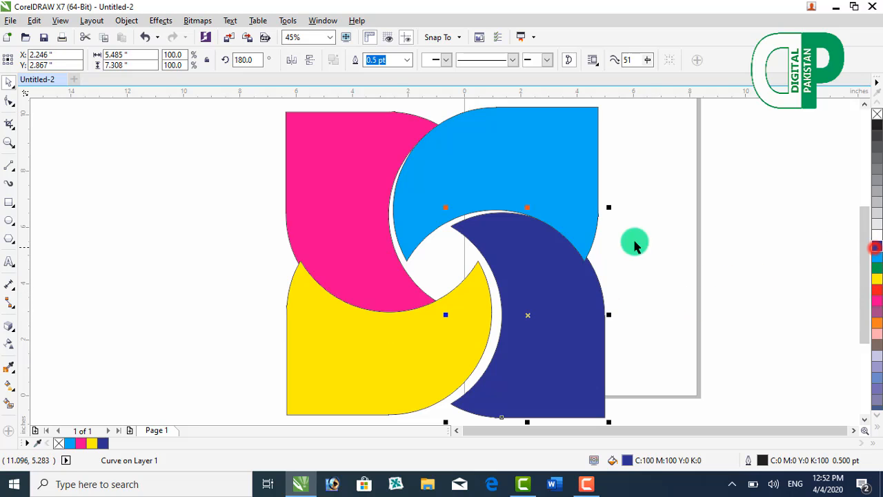
# Step: Fill the upper-right shape with green (C:100 M:0 Y:100 K:0) and shift the green, dark blue and yellow shapes slightly to close the gaps
pyautogui.click(566, 220)
pyautogui.click(877, 270)
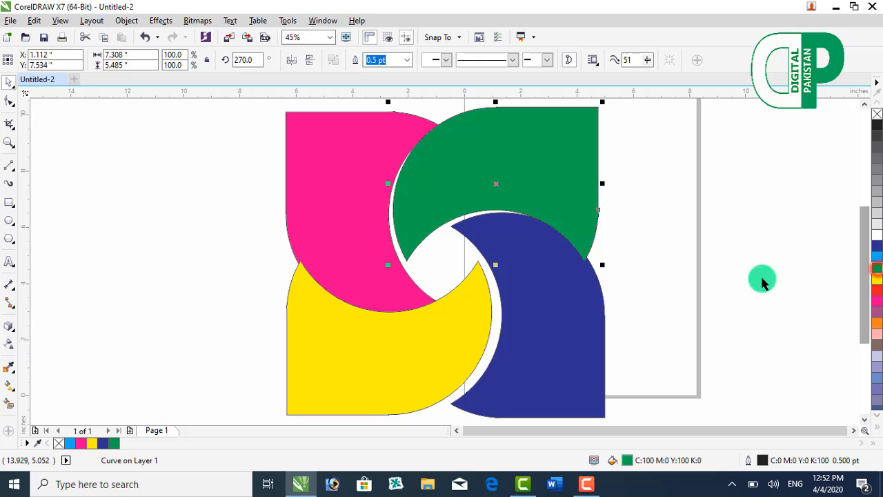
pyautogui.moveTo(409, 217); pyautogui.dragTo(404, 218)
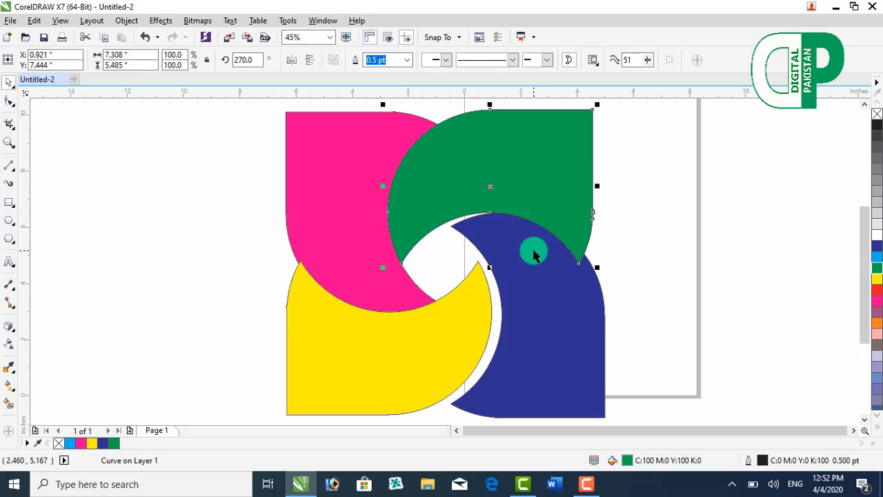
pyautogui.moveTo(528, 282); pyautogui.dragTo(518, 282)
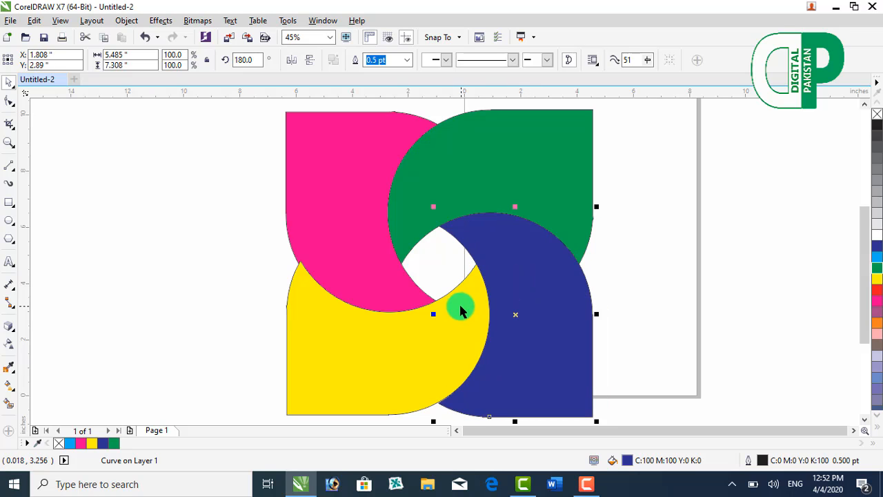
pyautogui.moveTo(459, 314); pyautogui.dragTo(456, 314)
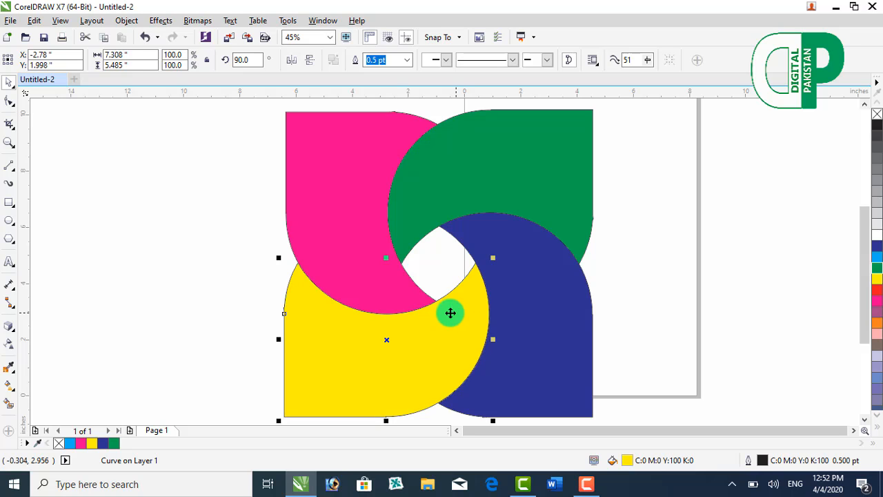
pyautogui.click(179, 253)
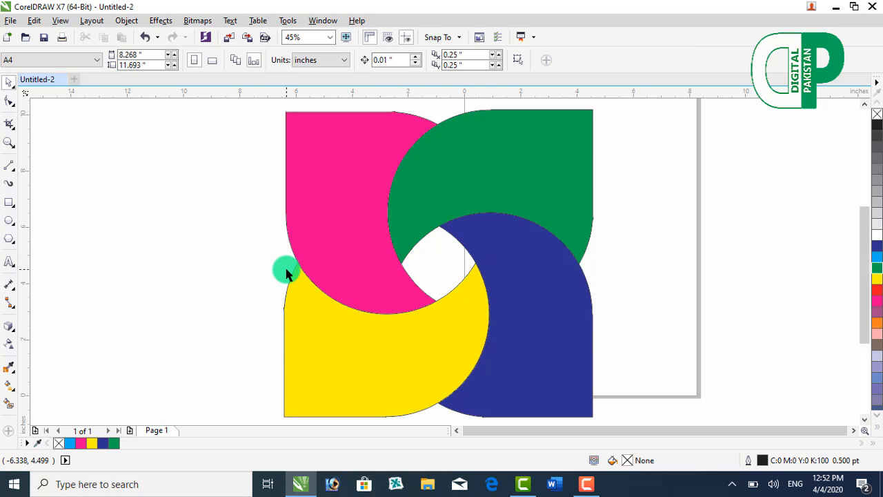
# Step: Remove the outlines from all four pinwheel shapes and group them
pyautogui.scroll(-2, 287, 273)
pyautogui.moveTo(255, 152); pyautogui.dragTo(498, 392)
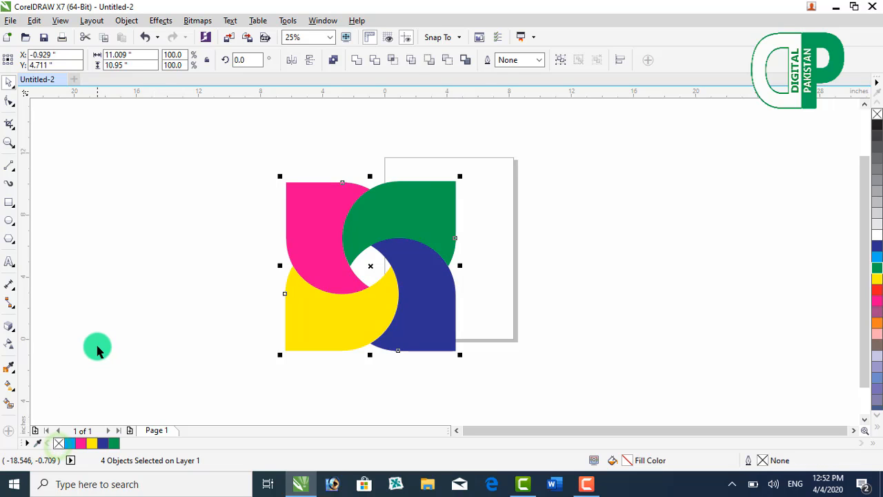
pyautogui.click(96, 347)
pyautogui.moveTo(181, 159); pyautogui.dragTo(624, 413)
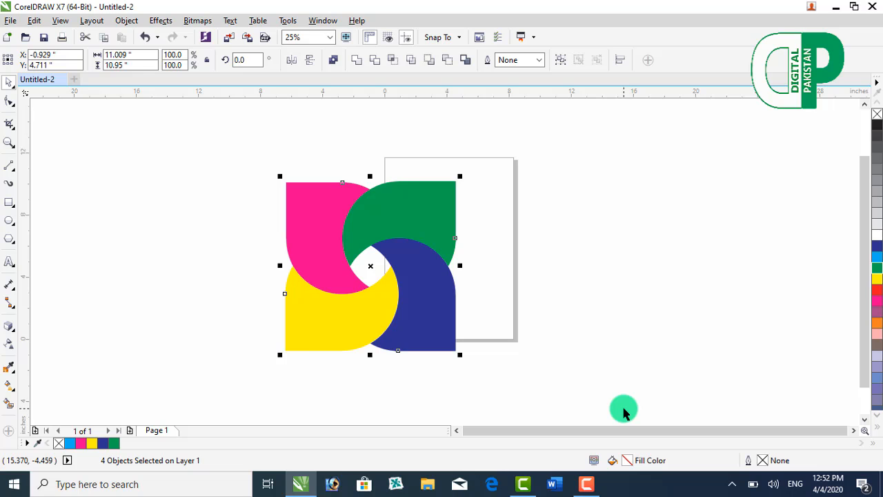
pyautogui.hotkey('ctrl', 'g')
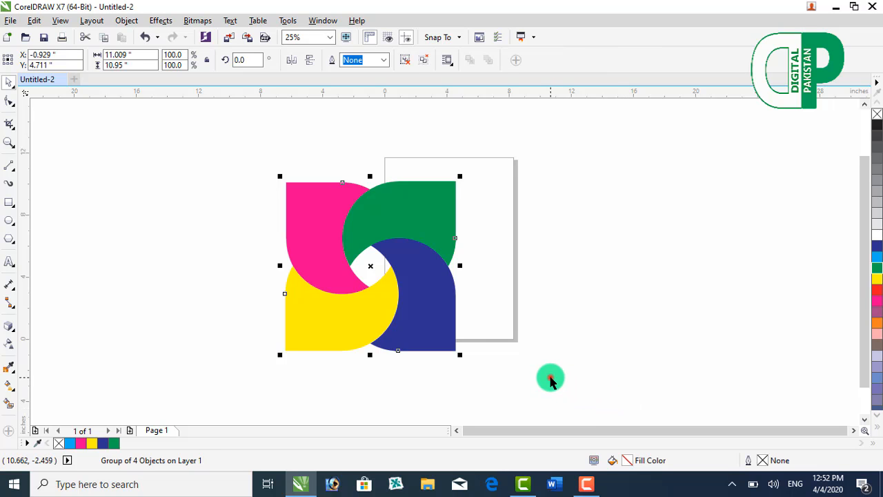
pyautogui.click(550, 377)
# Step: Scale the pinwheel group down to 73.4% and position it within the page width
pyautogui.moveTo(450, 318); pyautogui.dragTo(491, 292)
pyautogui.press('F4')
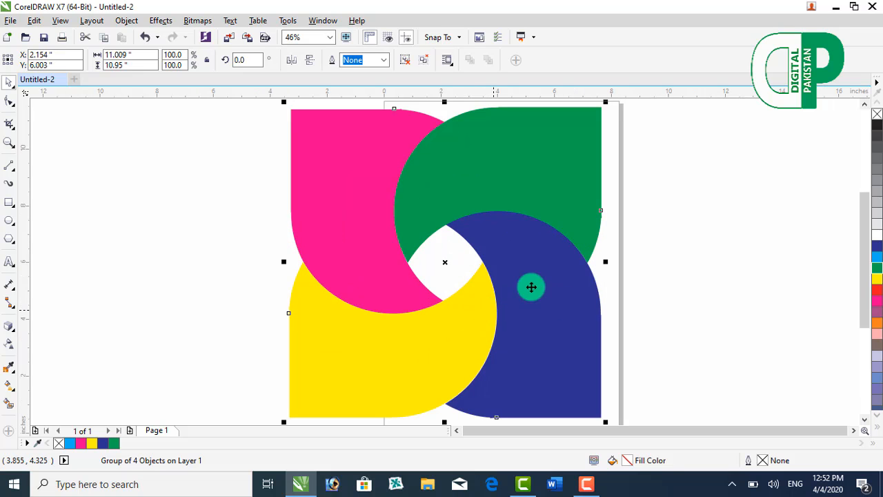
pyautogui.moveTo(605, 103); pyautogui.dragTo(518, 190)
pyautogui.moveTo(474, 223); pyautogui.dragTo(572, 179)
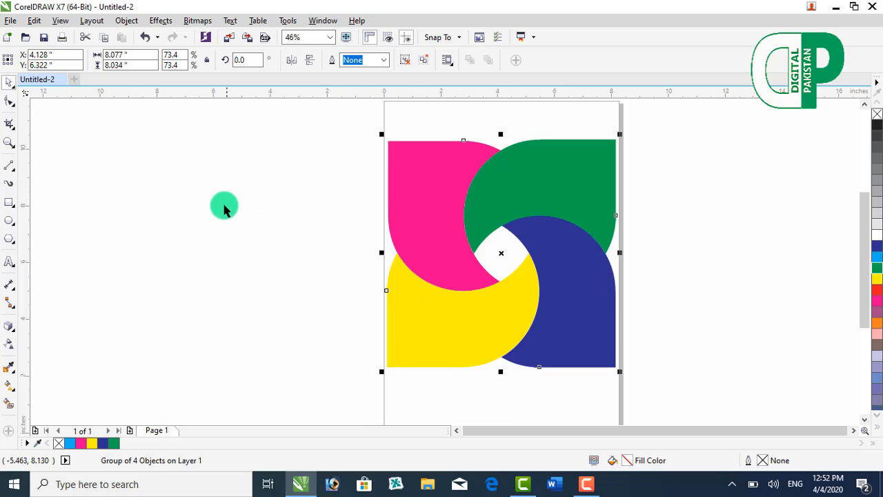
pyautogui.press('F4')
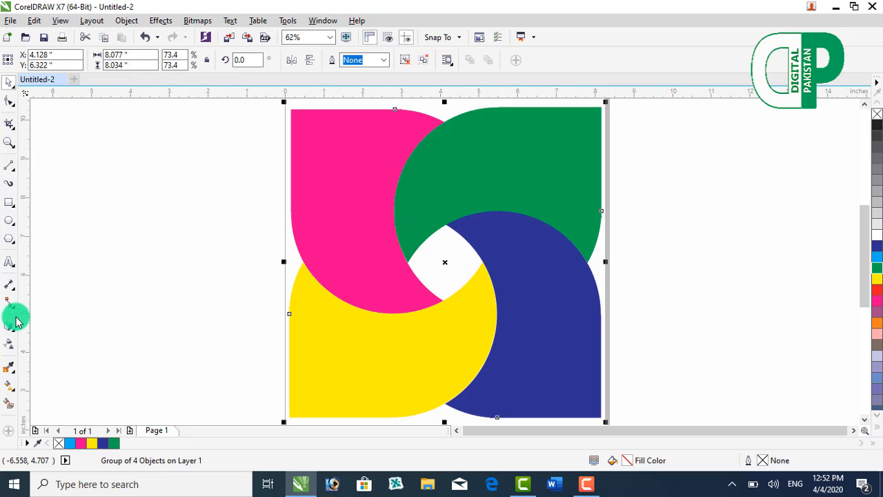
# Step: Apply a diagonal linear transparency from the group's upper-left corner past its lower-right corner, with the end node set to 42
pyautogui.click(9, 343)
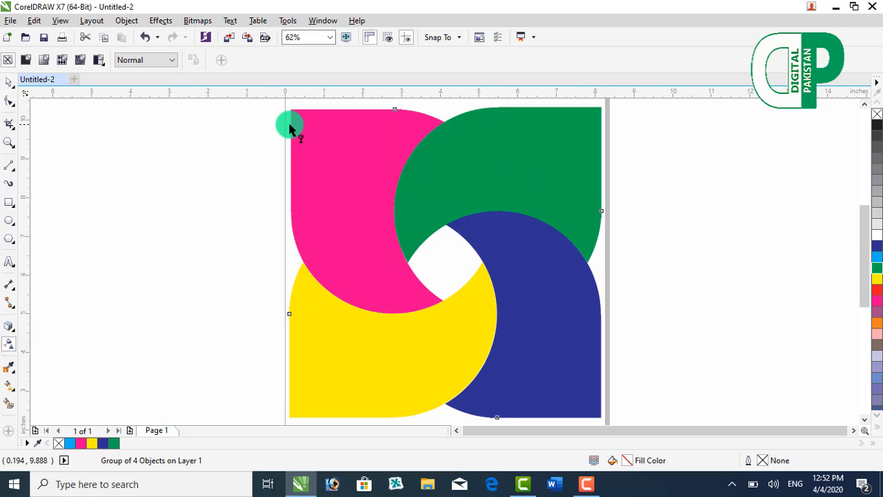
pyautogui.moveTo(289, 120); pyautogui.dragTo(585, 360)
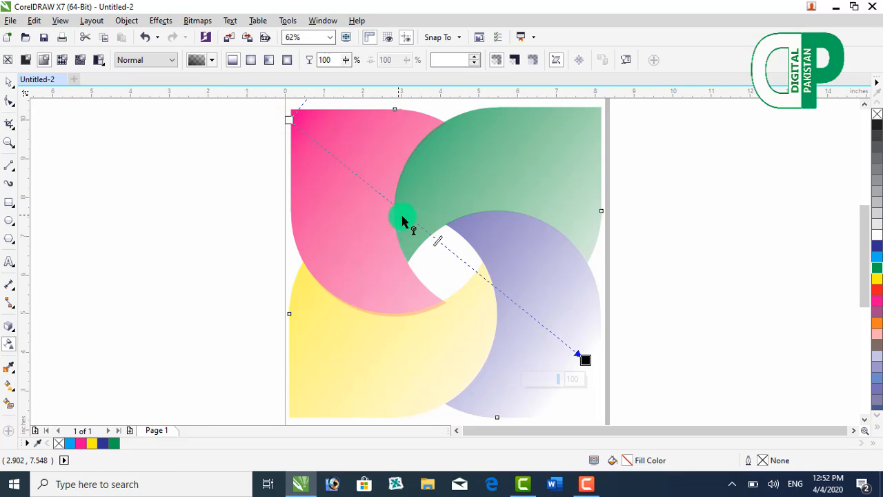
pyautogui.moveTo(441, 237); pyautogui.dragTo(630, 419)
pyautogui.moveTo(599, 385)
pyautogui.mouseDown()
pyautogui.moveTo(577, 389)
pyautogui.moveTo(585, 390)
pyautogui.mouseUp()
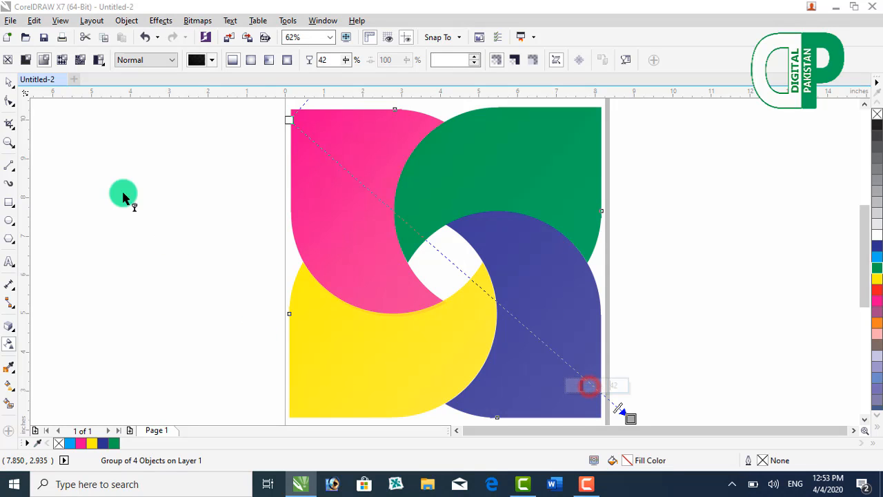
# Step: Try a uniform transparency of 5 with the Add merge mode on the group and undo the merge mode and value
pyautogui.click(30, 64)
pyautogui.click(124, 60)
pyautogui.click(143, 86)
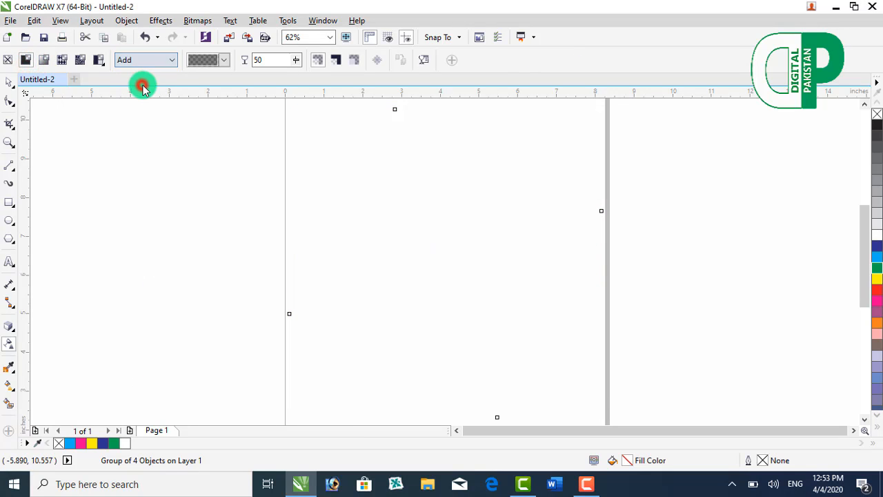
pyautogui.click(198, 61)
pyautogui.click(204, 84)
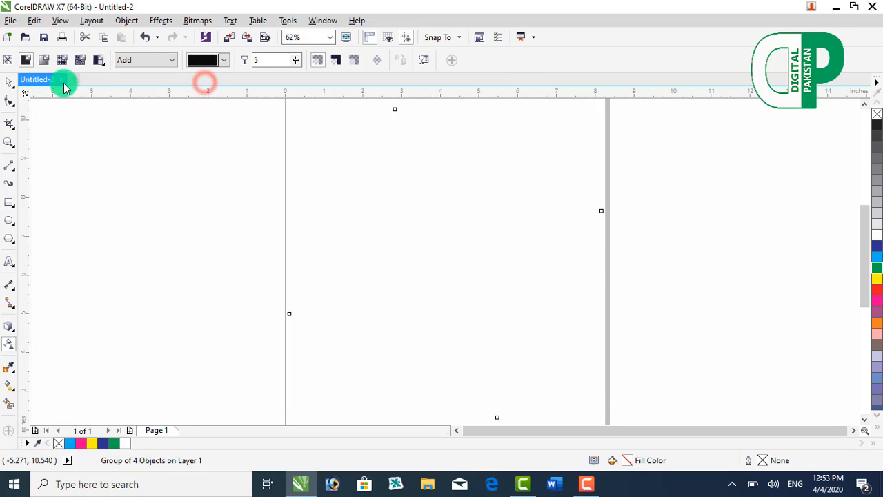
pyautogui.hotkey('ctrl', 'z')
pyautogui.hotkey('ctrl', 'z')
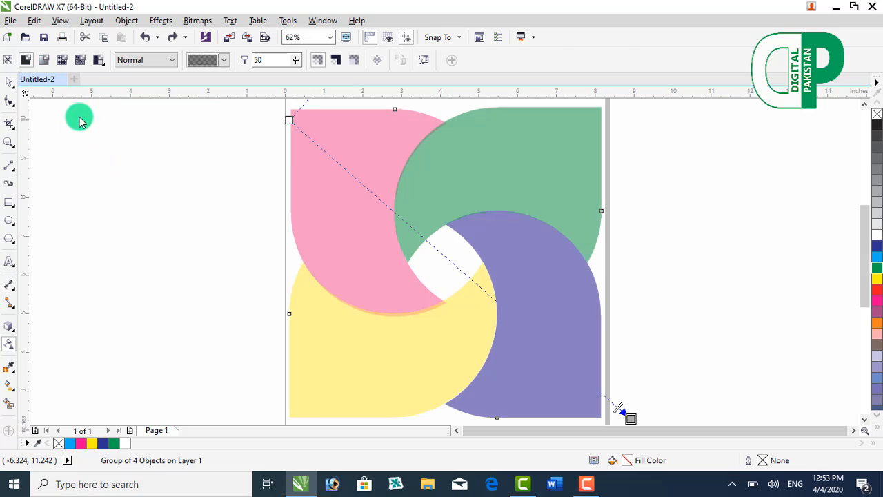
# Step: Try the fountain, vector pattern, bitmap pattern and two-colour pattern transparency types on the pinwheel group
pyautogui.click(43, 60)
pyautogui.click(61, 61)
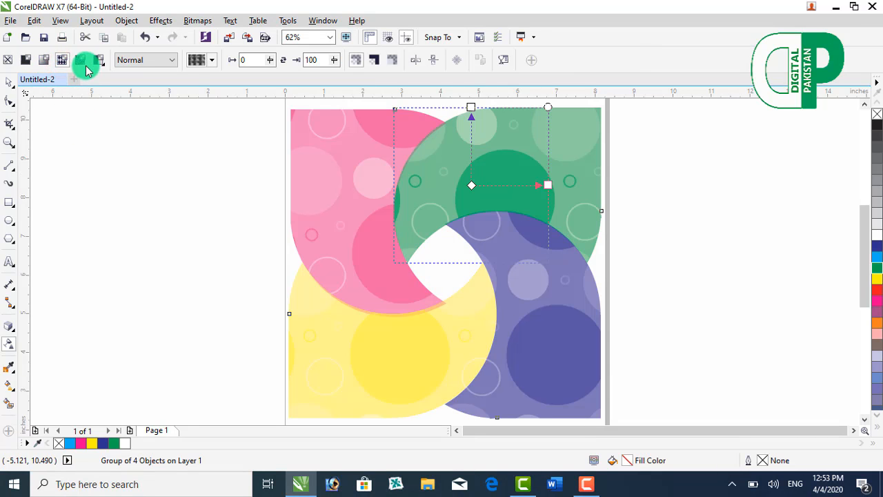
pyautogui.click(82, 61)
pyautogui.click(98, 61)
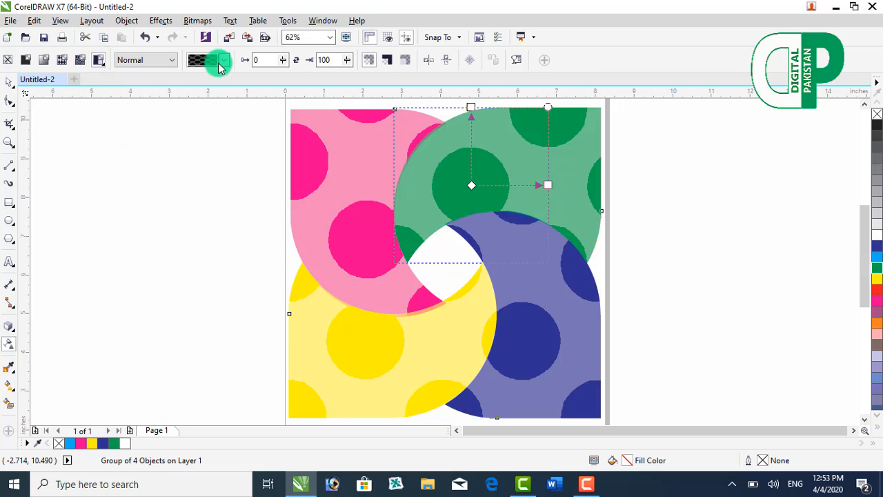
# Step: Try the Invert and Overlay merge modes on the group's two-colour pattern transparency
pyautogui.click(161, 60)
pyautogui.click(152, 235)
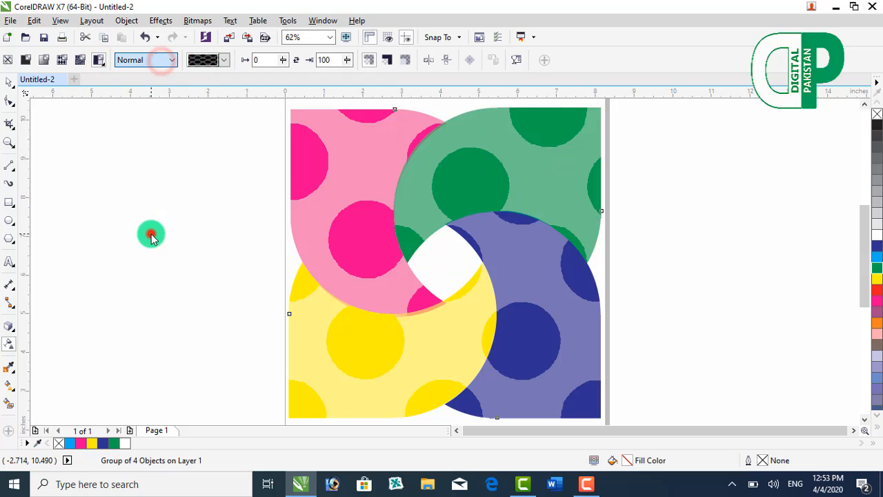
pyautogui.click(152, 60)
pyautogui.click(144, 306)
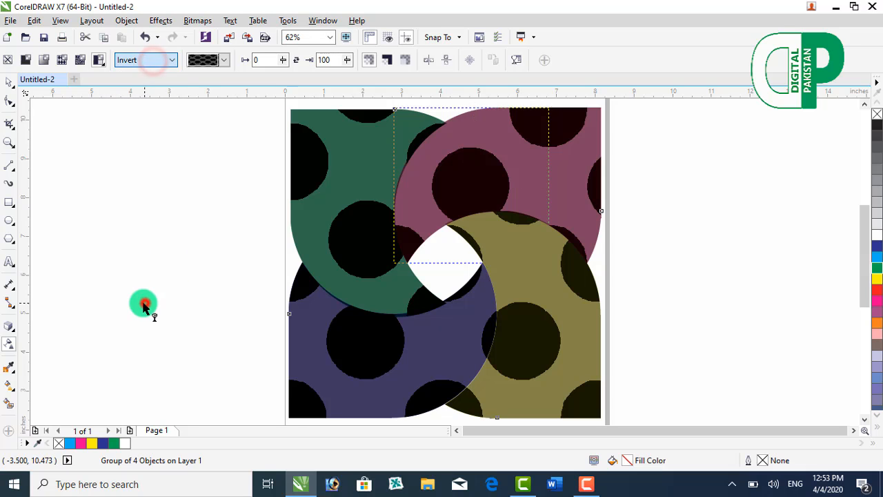
pyautogui.click(152, 60)
pyautogui.click(89, 246)
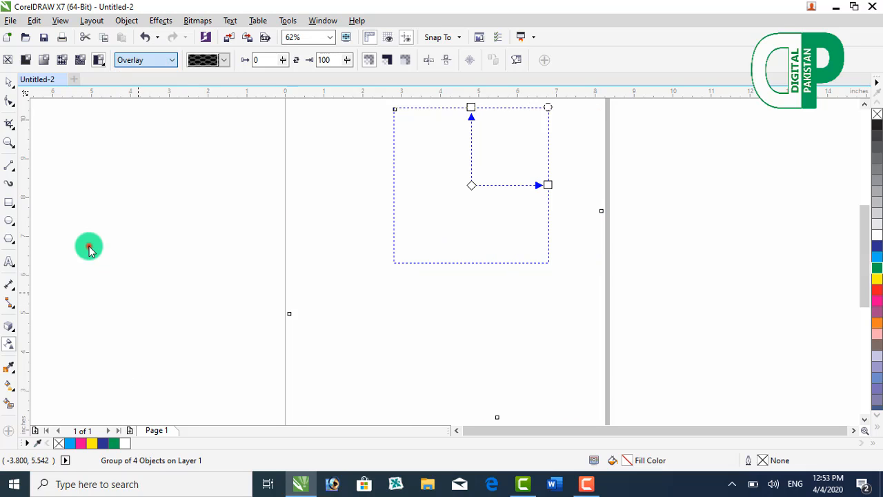
# Step: Undo the merge mode and pattern transparency trials, going back to the group's diagonal linear transparency
pyautogui.click(117, 60)
pyautogui.click(137, 41)
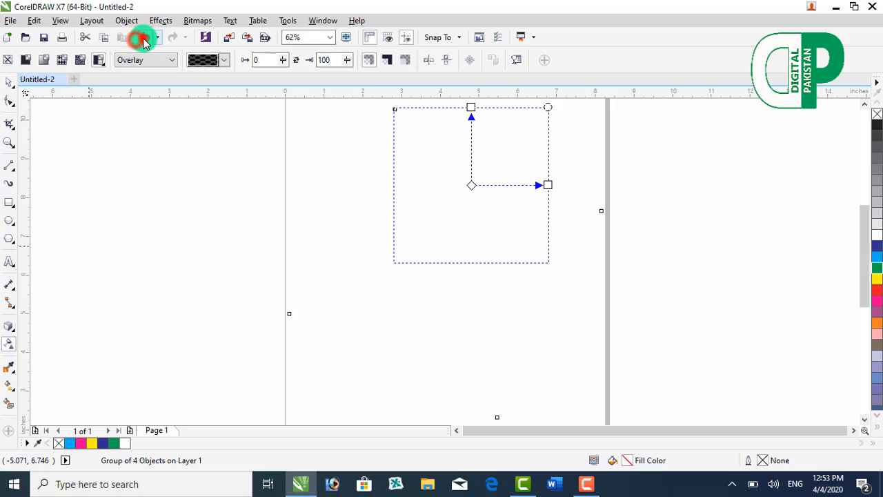
pyautogui.click(143, 40)
pyautogui.click(143, 40)
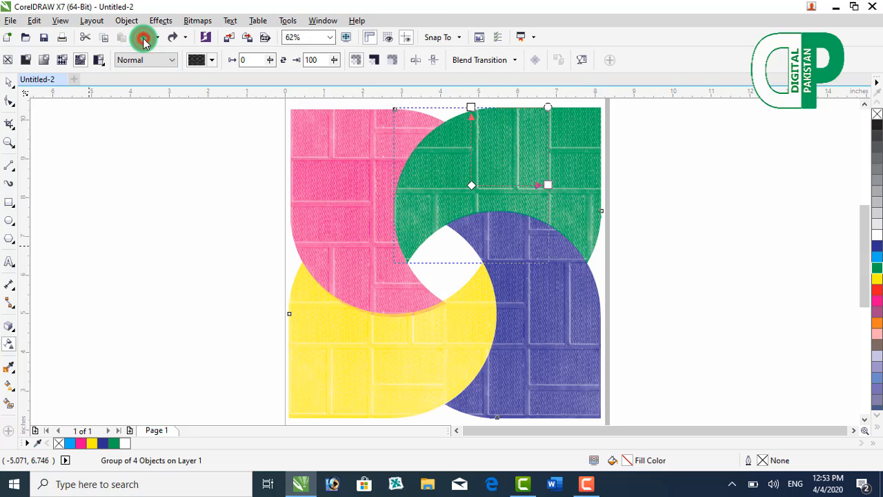
pyautogui.click(145, 38)
pyautogui.click(145, 38)
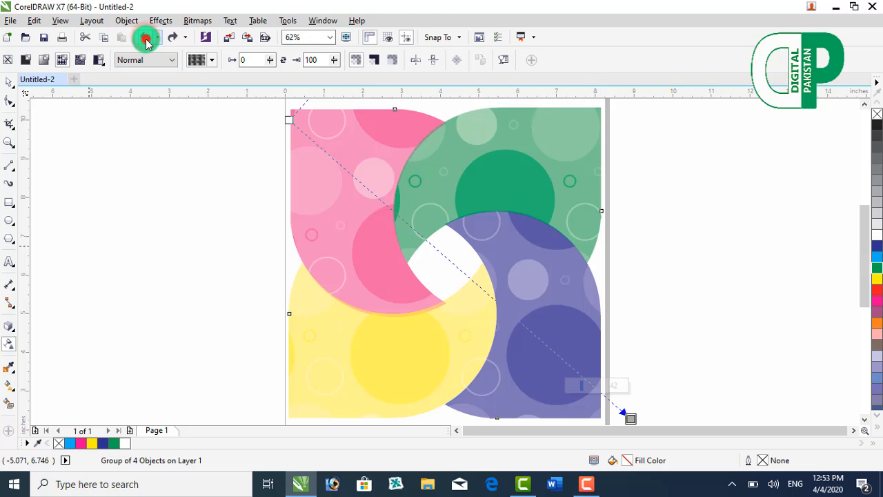
pyautogui.click(145, 38)
pyautogui.click(153, 143)
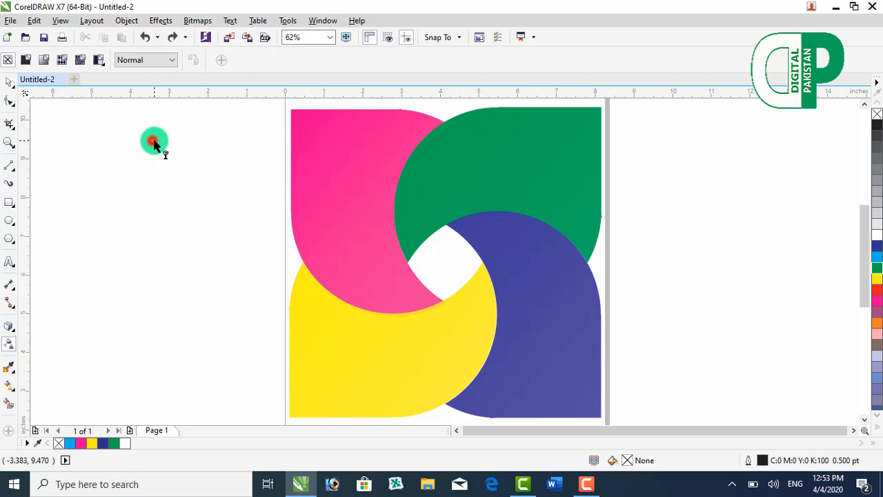
pyautogui.click(297, 171)
pyautogui.click(144, 38)
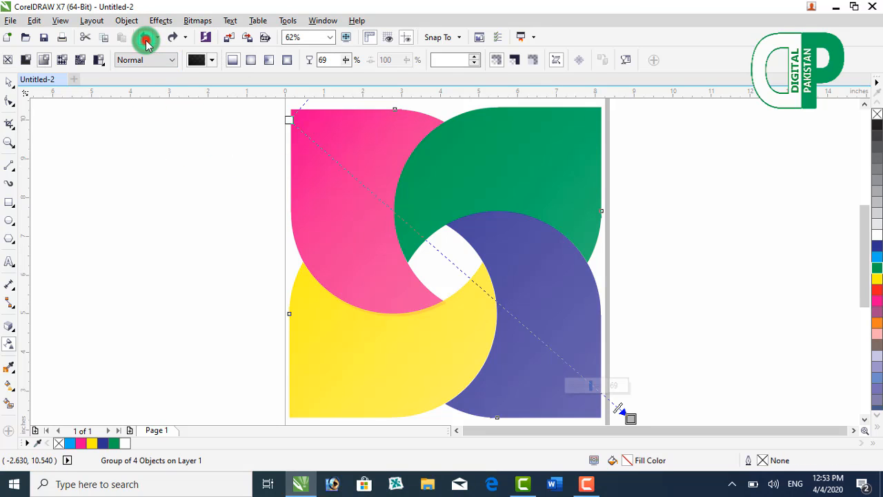
pyautogui.click(145, 39)
# Step: Add a drop shadow behind the pinwheel group with opacity 50 and feathering 15
pyautogui.click(9, 82)
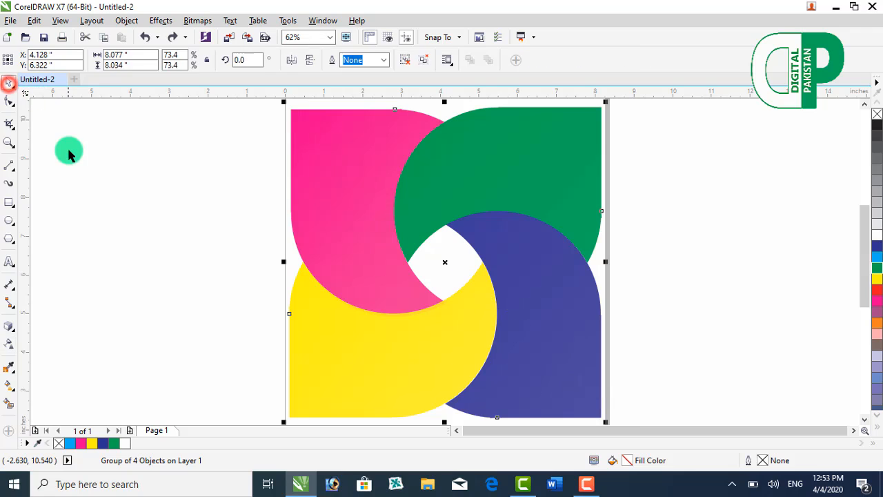
pyautogui.click(69, 153)
pyautogui.click(412, 211)
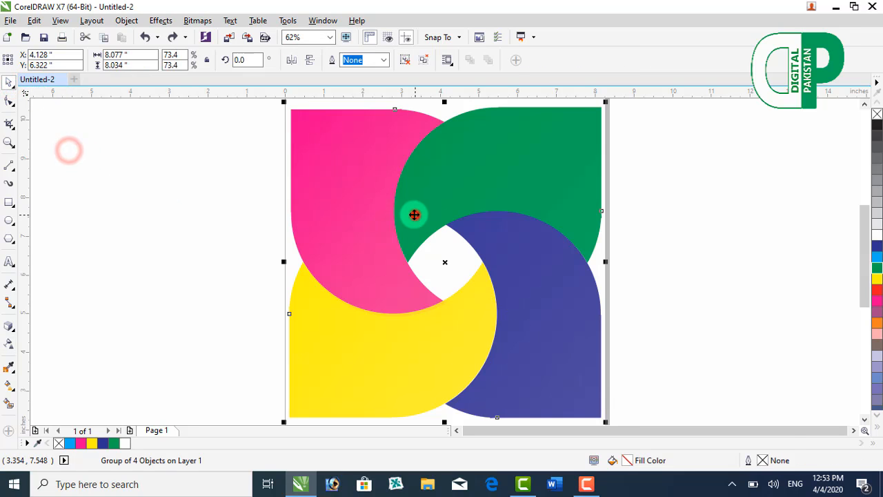
pyautogui.click(15, 333)
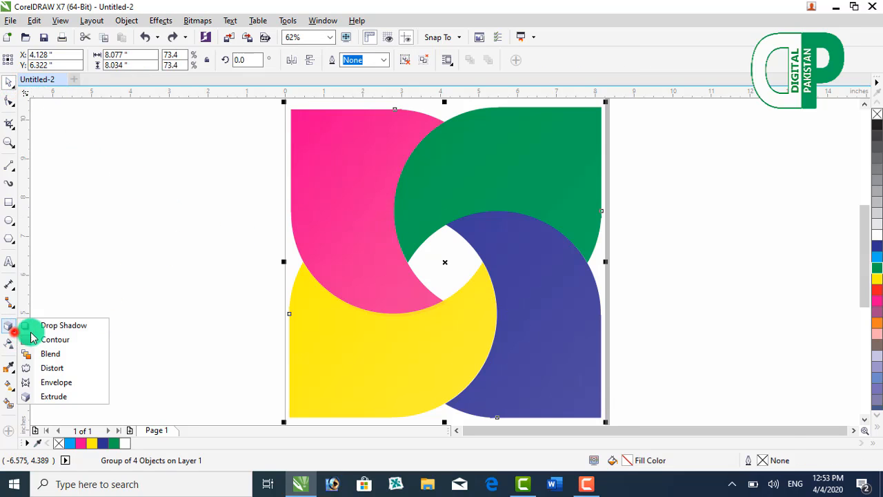
pyautogui.click(93, 334)
pyautogui.moveTo(289, 213); pyautogui.dragTo(609, 263)
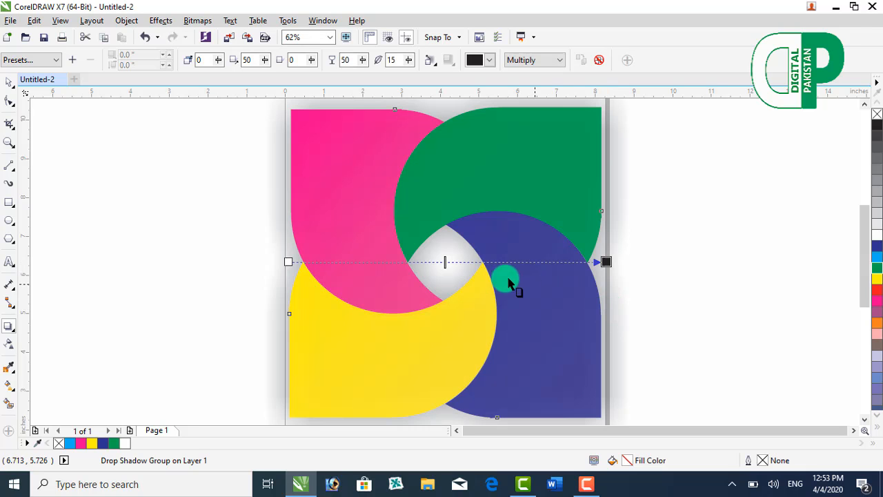
pyautogui.press('F4')
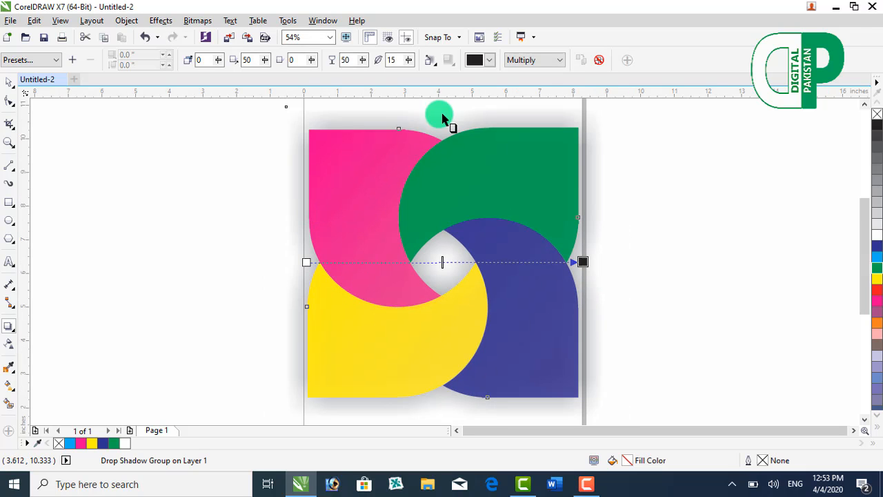
# Step: Set the drop shadow's colour to red and its merge mode to Add
pyautogui.click(489, 60)
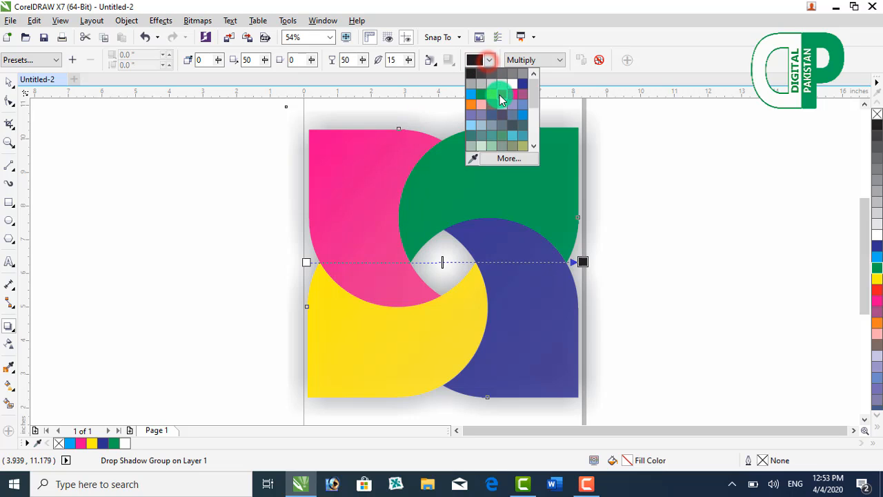
pyautogui.click(500, 97)
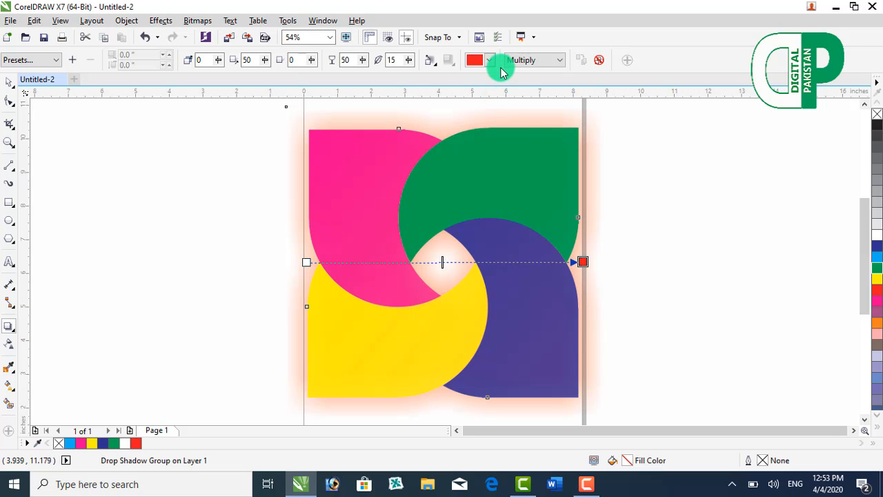
pyautogui.click(514, 62)
pyautogui.click(522, 85)
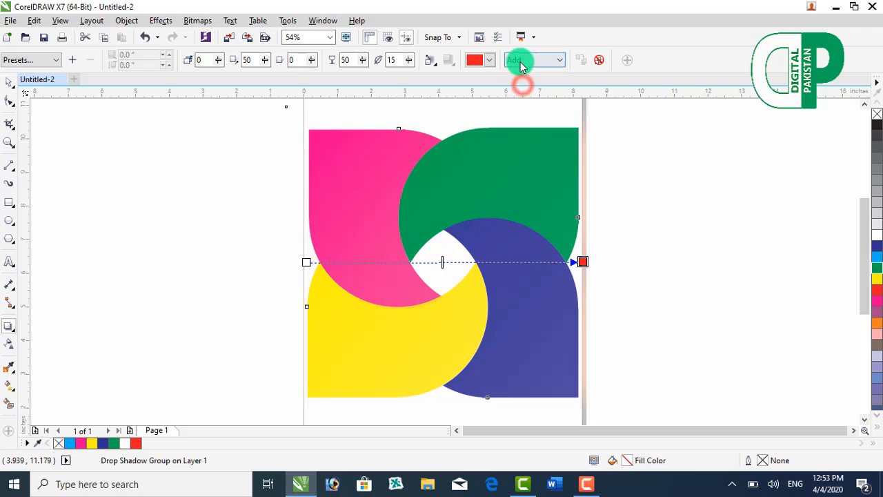
# Step: Set the drop shadow's merge mode to Multiply and raise its opacity to 82
pyautogui.click(521, 62)
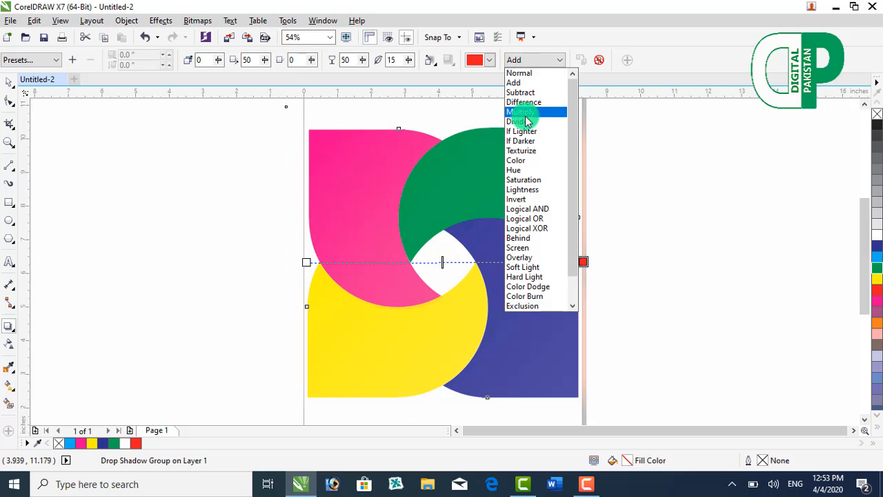
pyautogui.click(522, 112)
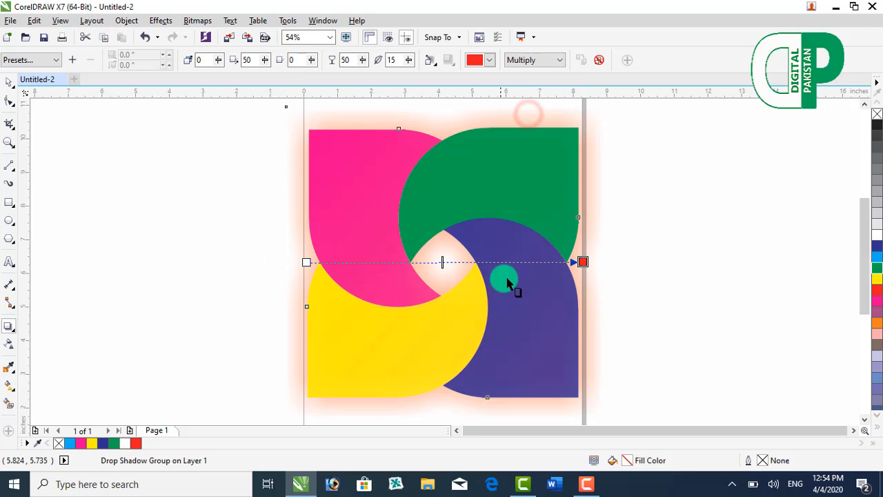
pyautogui.moveTo(442, 261); pyautogui.dragTo(526, 262)
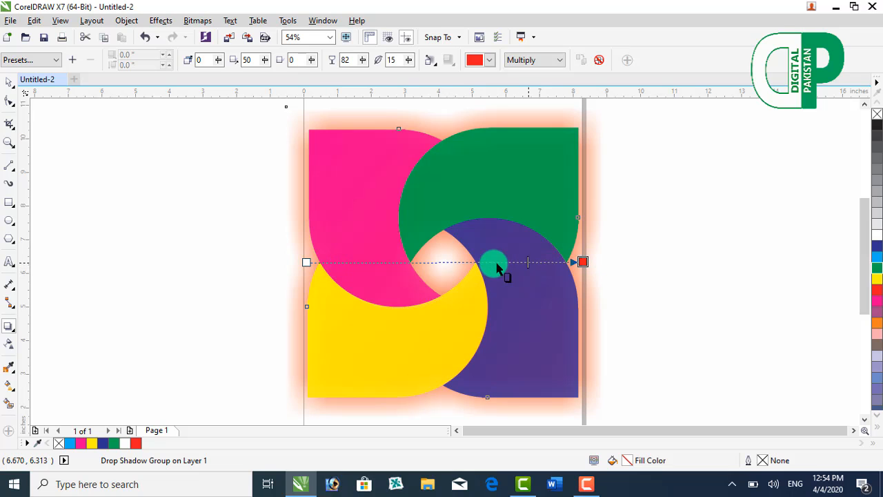
# Step: Extrude the pinwheel group up and to the right with depth 20, placing the vanishing point at about 7.389", 1.741"
pyautogui.click(35, 344)
pyautogui.click(9, 327)
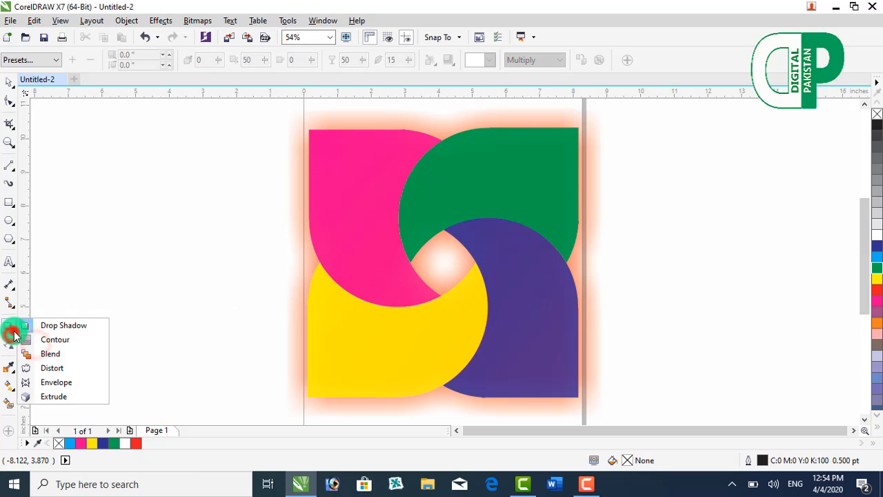
pyautogui.click(388, 248)
pyautogui.click(92, 226)
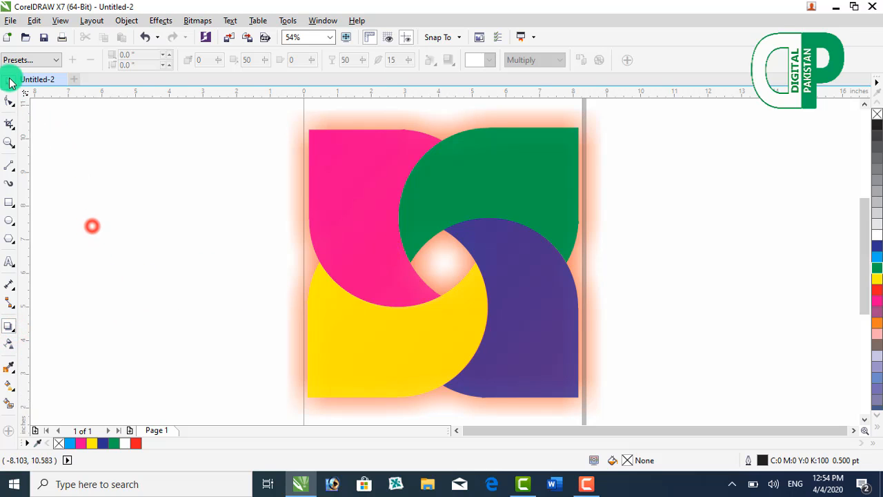
pyautogui.click(8, 78)
pyautogui.click(336, 214)
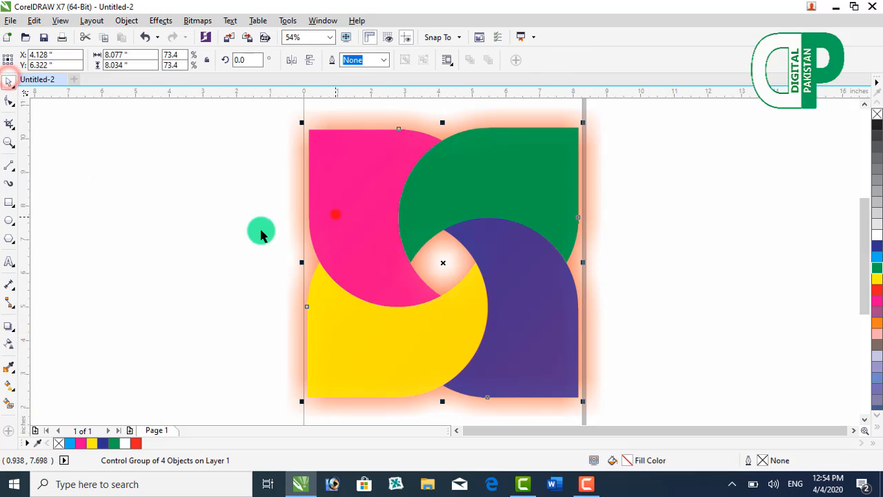
pyautogui.click(14, 331)
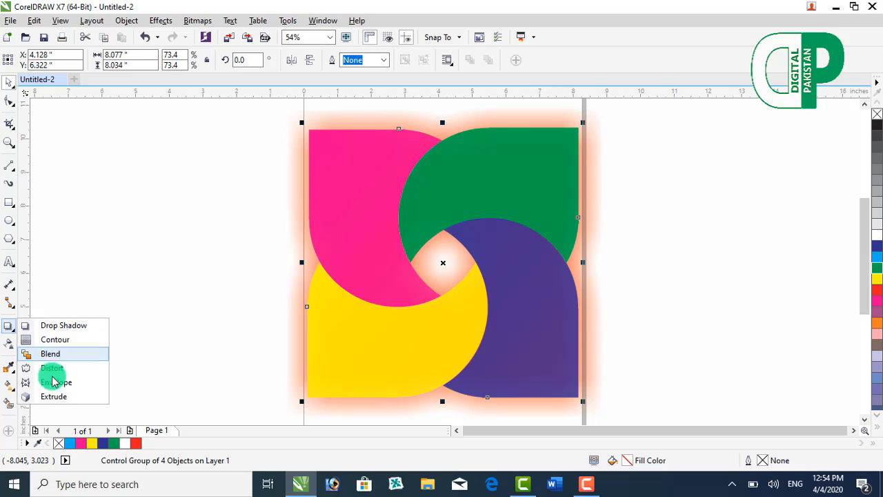
pyautogui.click(53, 398)
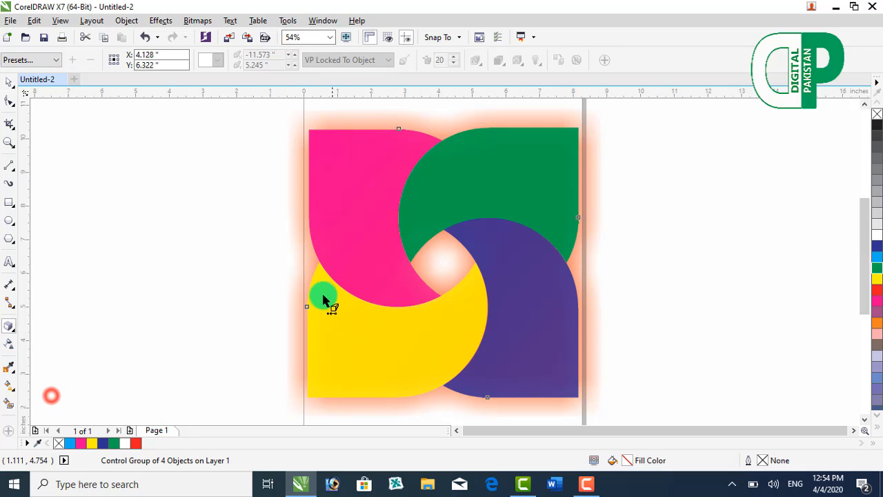
pyautogui.click(398, 129)
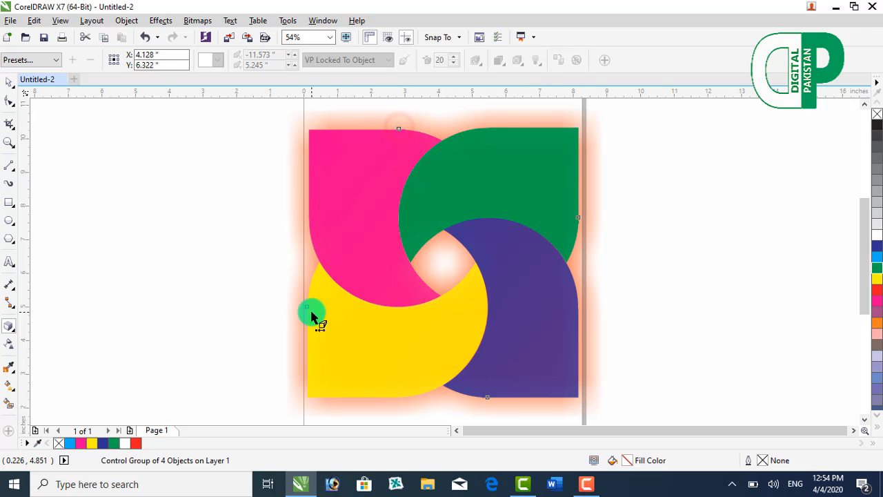
pyautogui.moveTo(310, 311); pyautogui.dragTo(692, 204)
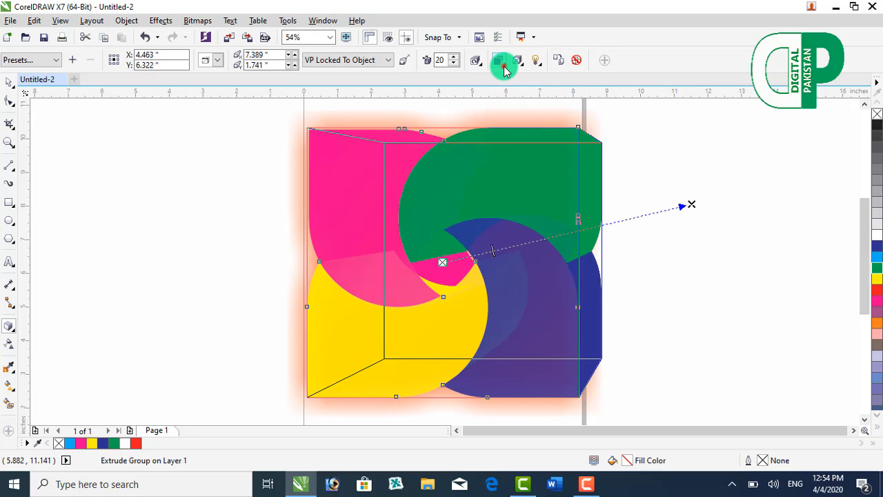
# Step: Colour the extrusion's sides with a solid white fill
pyautogui.click(500, 62)
pyautogui.click(530, 104)
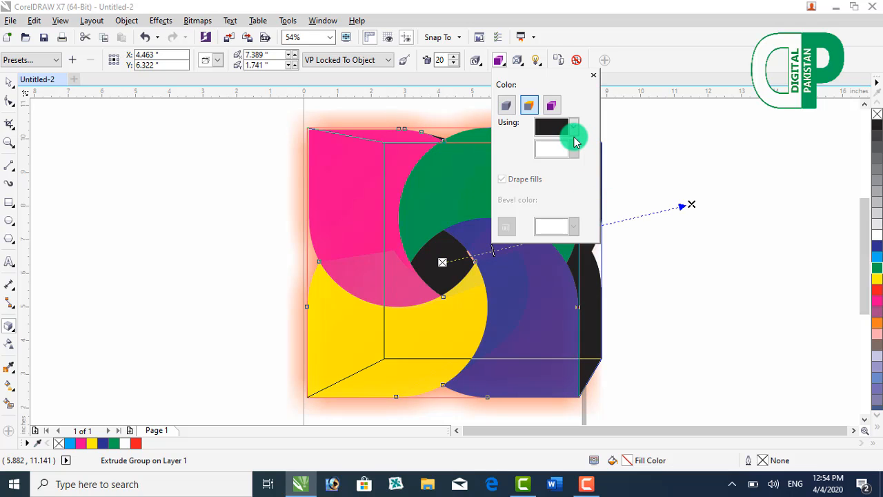
pyautogui.click(573, 126)
pyautogui.click(580, 150)
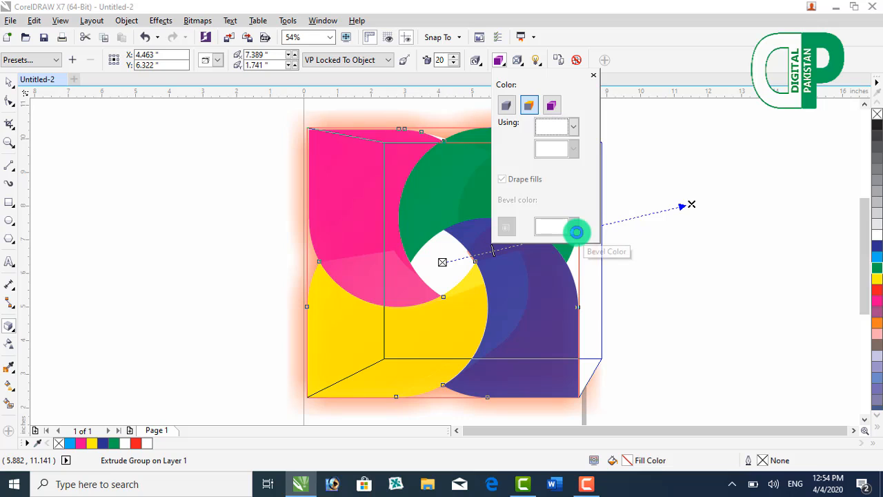
# Step: Shade the extrusion's sides with a colour transition from white to red, and deselect the group
pyautogui.click(552, 105)
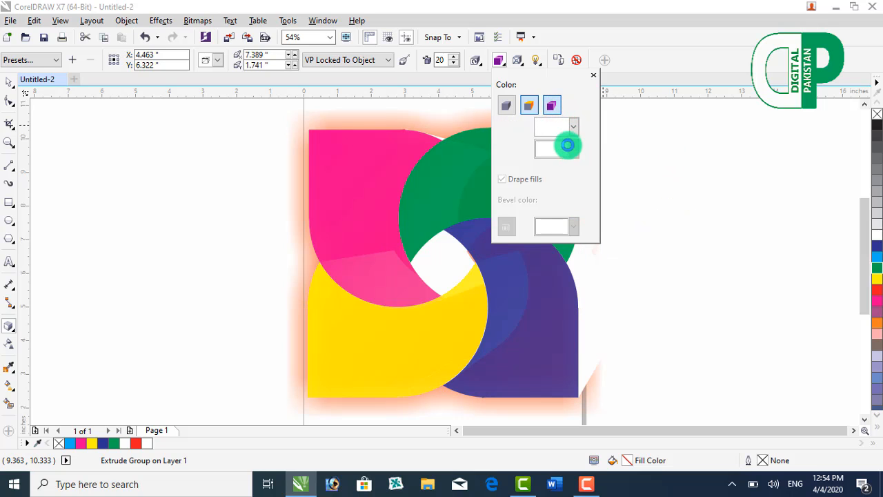
pyautogui.click(574, 129)
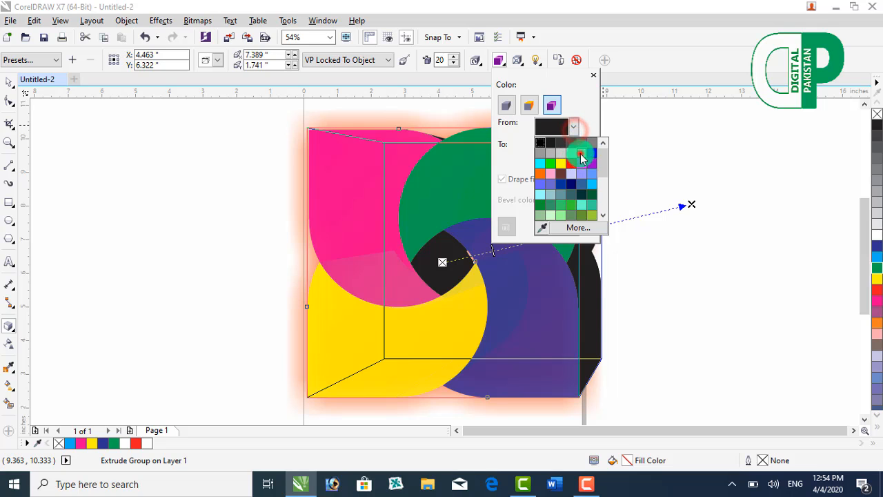
pyautogui.click(582, 155)
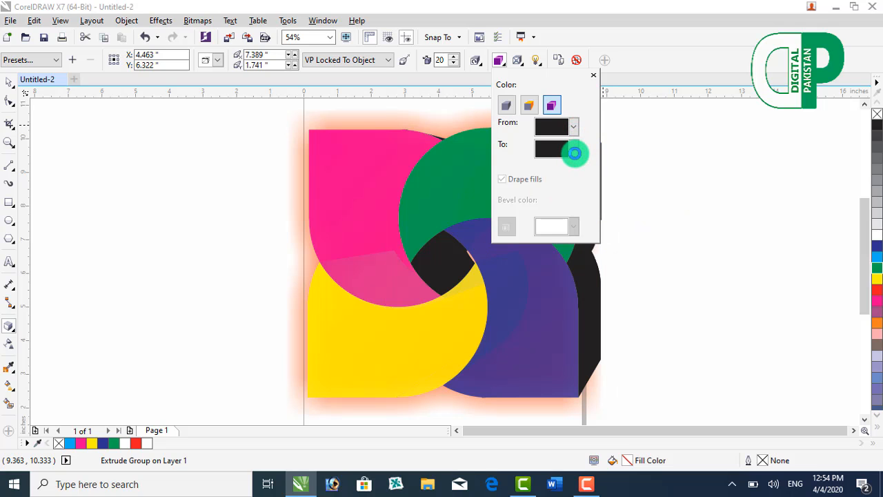
pyautogui.click(576, 153)
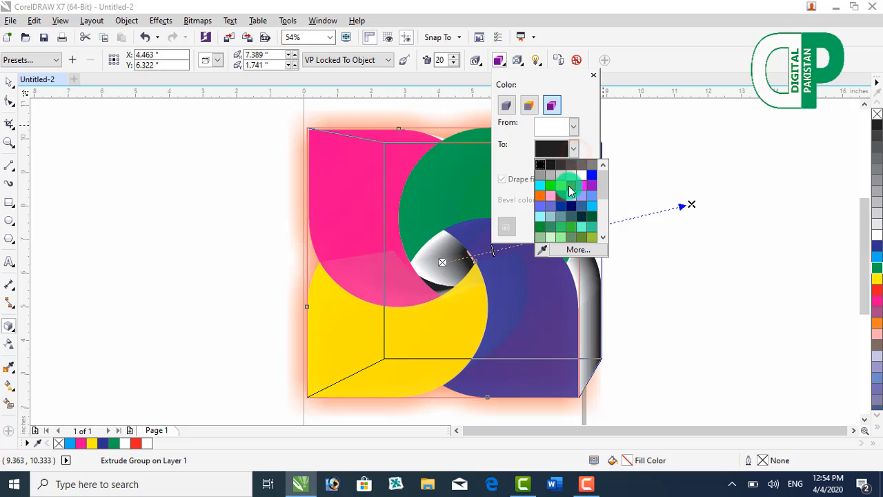
pyautogui.click(568, 186)
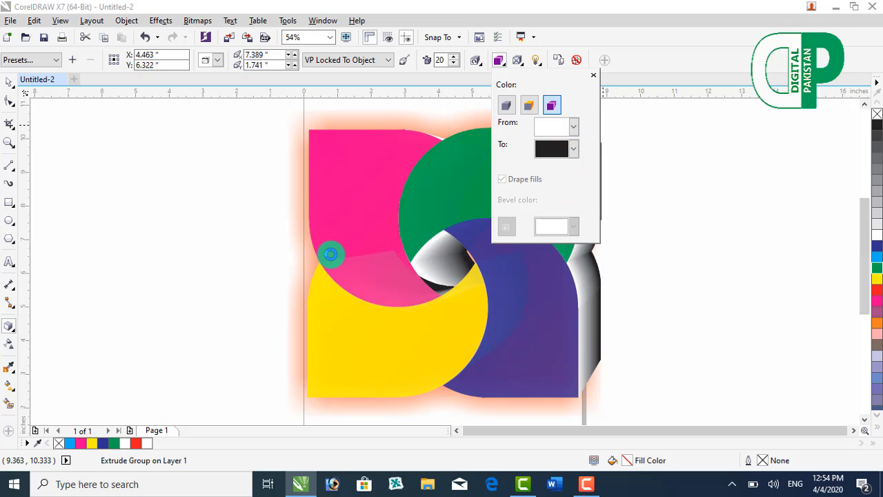
pyautogui.click(204, 236)
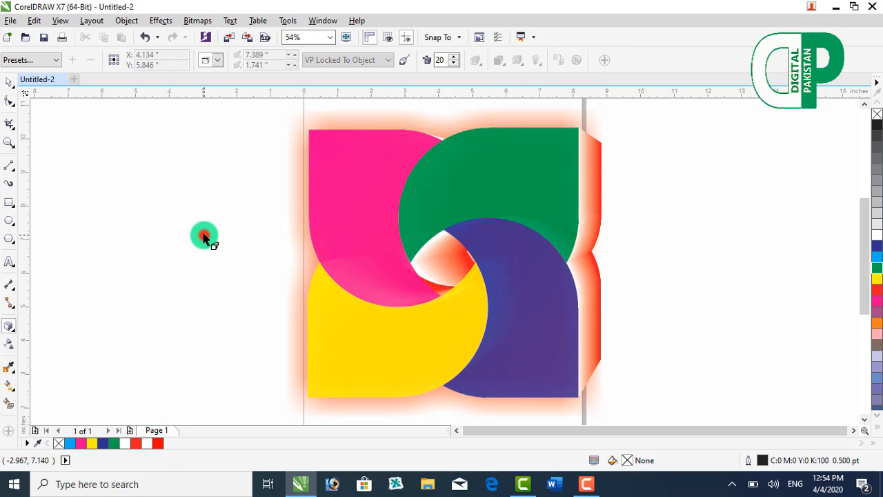
# Step: Move the extrusion's vanishing point above the pinwheel, to about -0.228", 5.55", and set the depth to 15
pyautogui.click(363, 209)
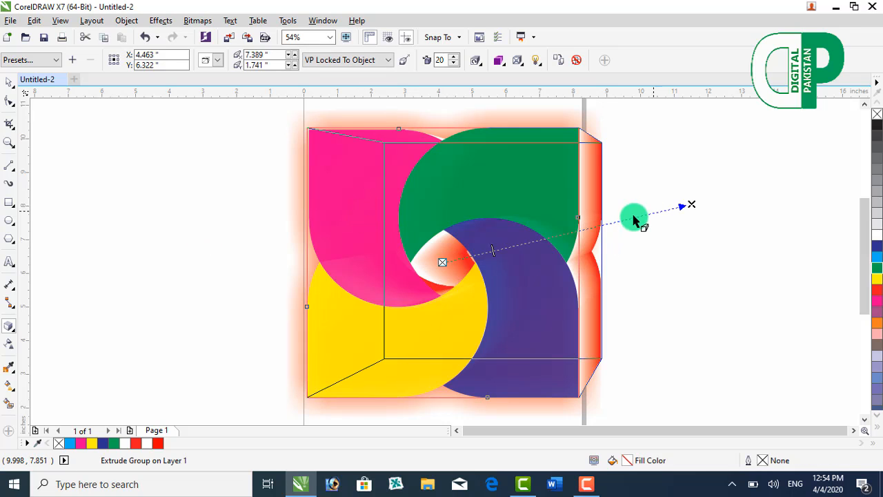
pyautogui.moveTo(682, 204); pyautogui.dragTo(435, 114)
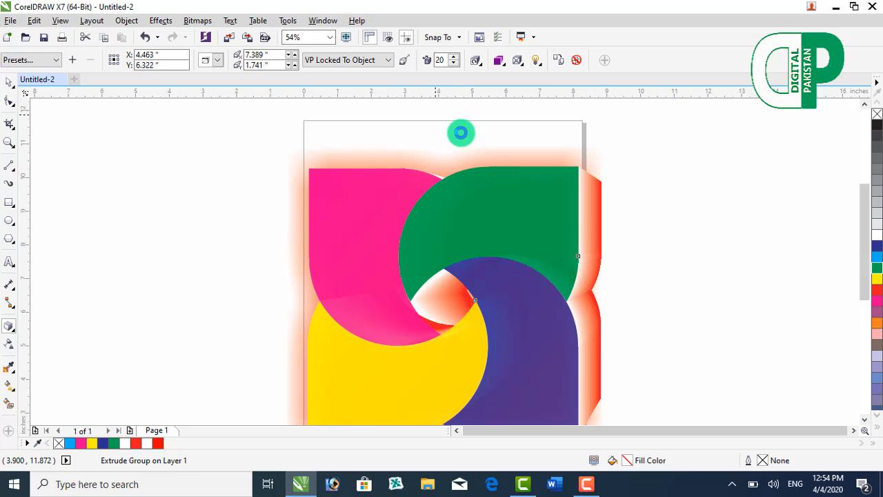
pyautogui.click(450, 61)
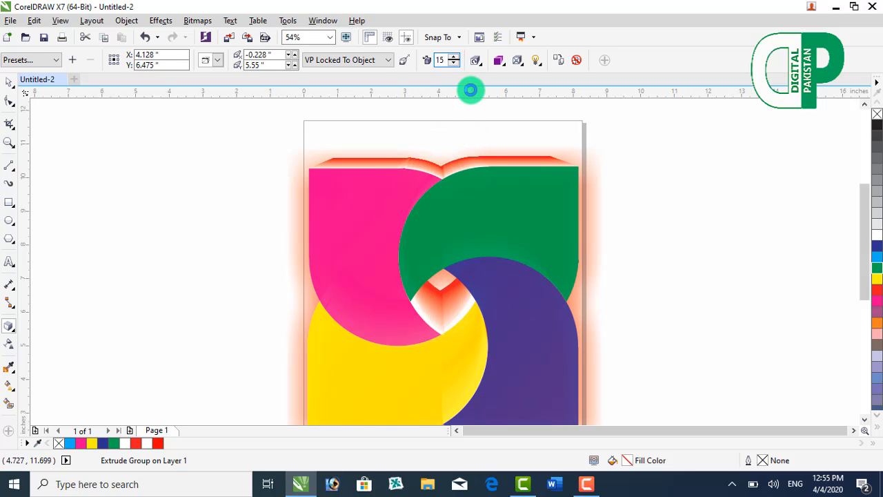
# Step: Try rotating the extruded pinwheel in 3D so it tilts clockwise
pyautogui.click(481, 63)
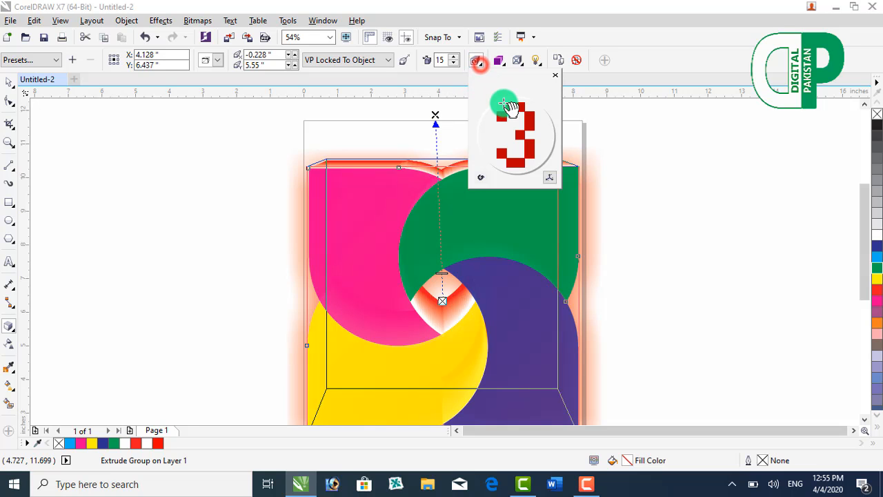
pyautogui.moveTo(508, 109); pyautogui.dragTo(626, 157)
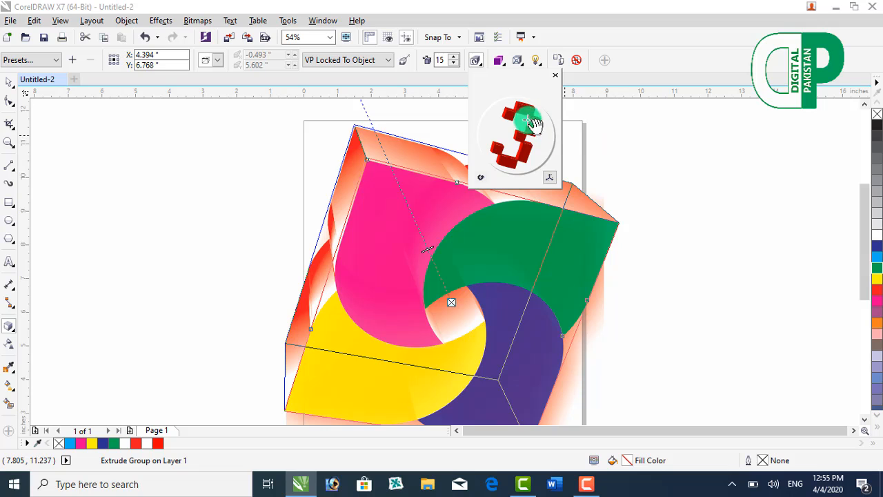
pyautogui.click(556, 76)
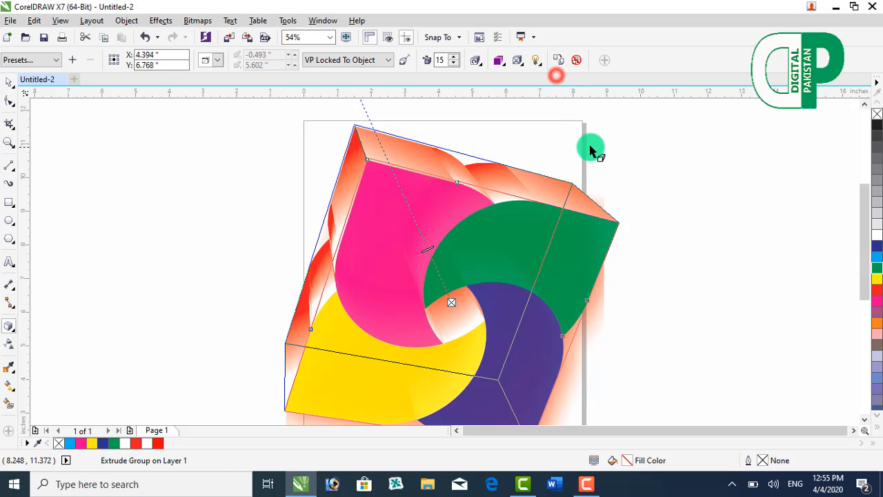
# Step: Undo the 3D rotation of the extruded pinwheel and deselect it
pyautogui.hotkey('ctrl', 'z')
pyautogui.hotkey('ctrl', 'z')
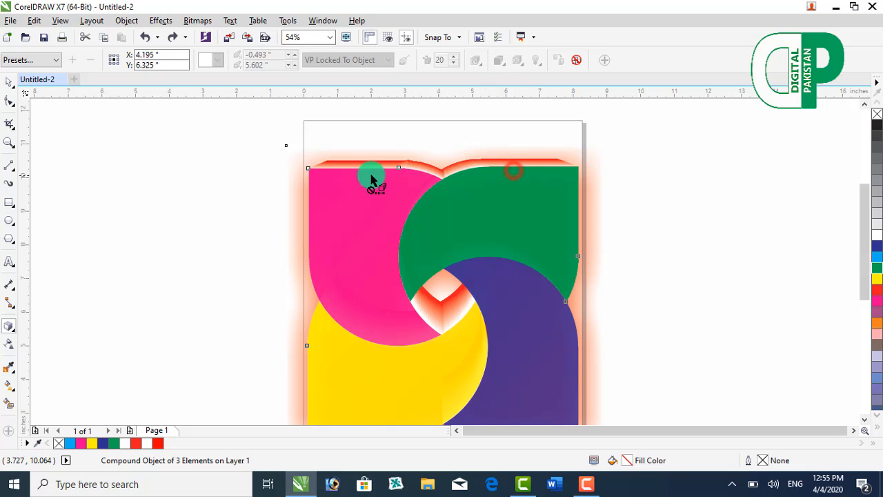
pyautogui.click(94, 112)
# Step: Add light source 2 to the pinwheel's extrusion with an intensity of 54
pyautogui.click(343, 204)
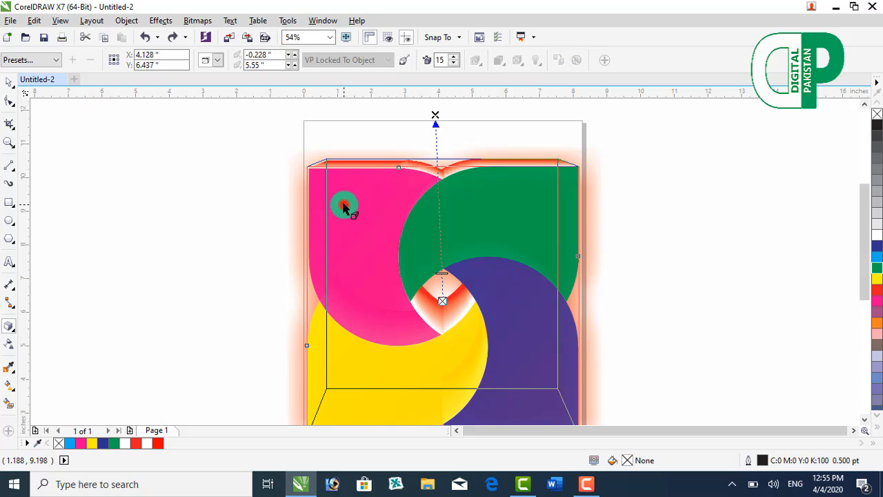
pyautogui.click(533, 62)
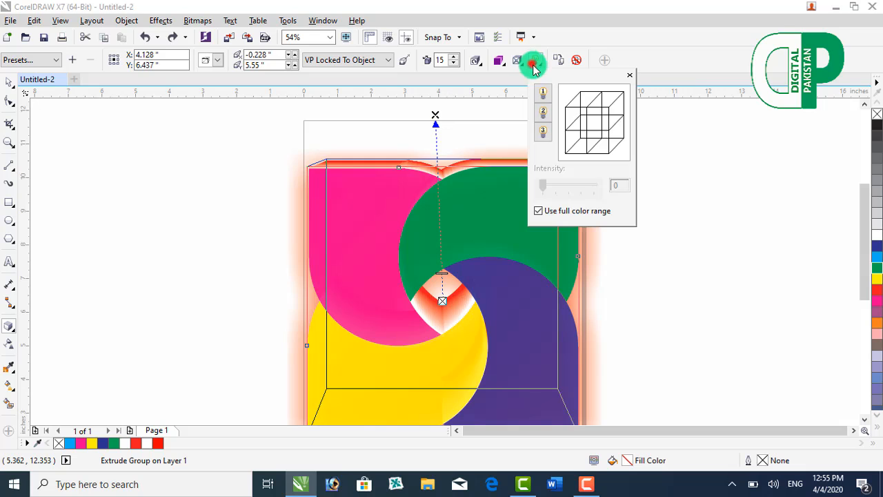
pyautogui.click(545, 111)
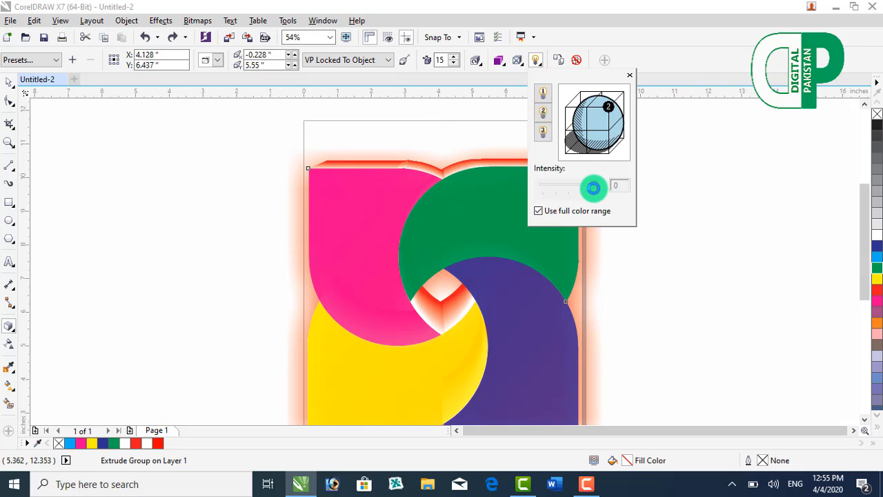
pyautogui.click(593, 186)
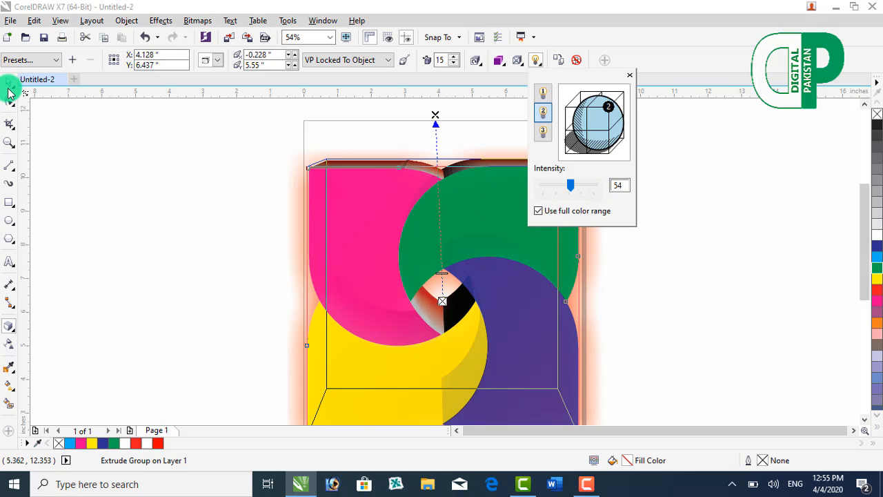
pyautogui.click(137, 173)
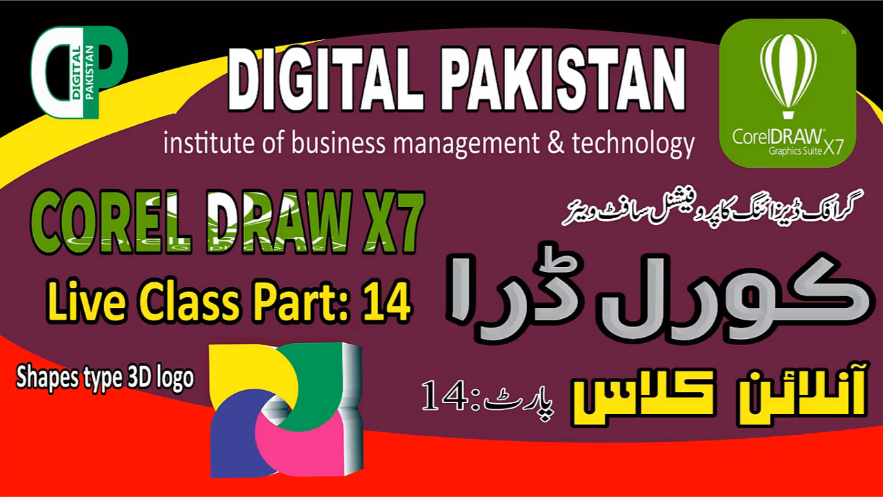